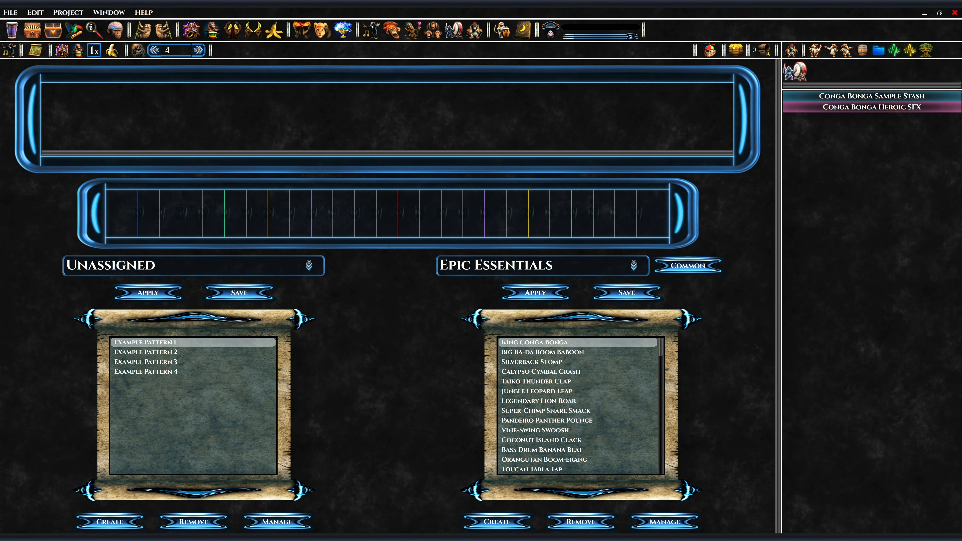
Load Example Patterns 1 through 4 one after another to preview them, and clear the pattern bar.
double_click(146, 344)
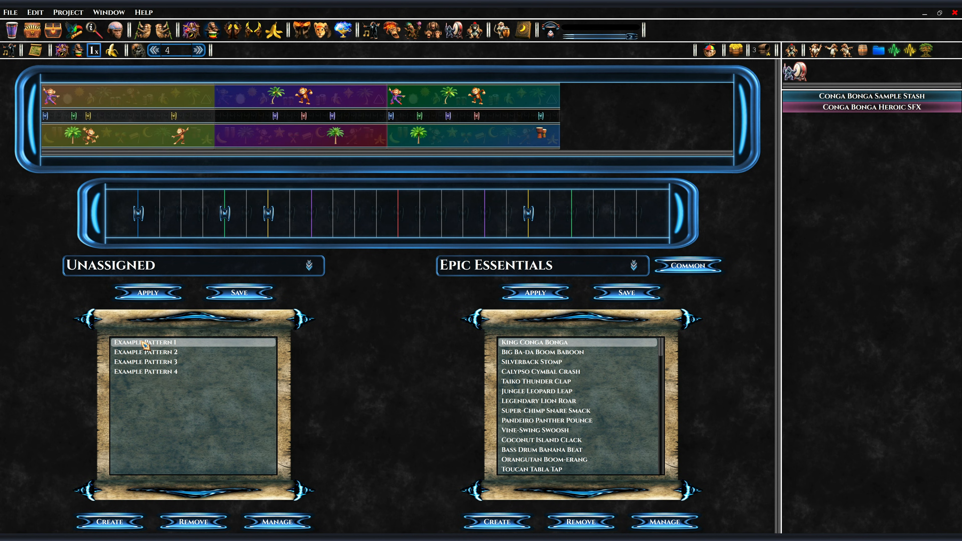
double_click(140, 352)
double_click(141, 362)
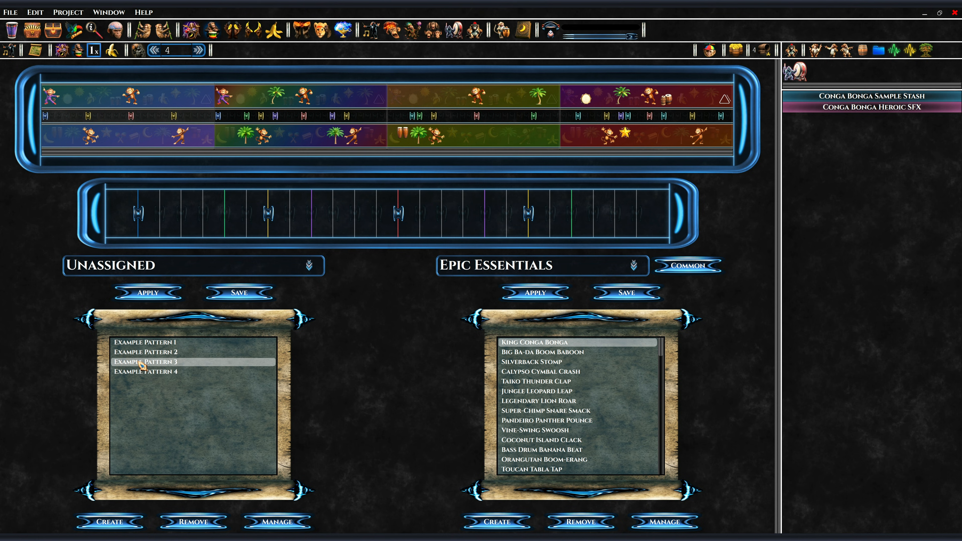
double_click(140, 372)
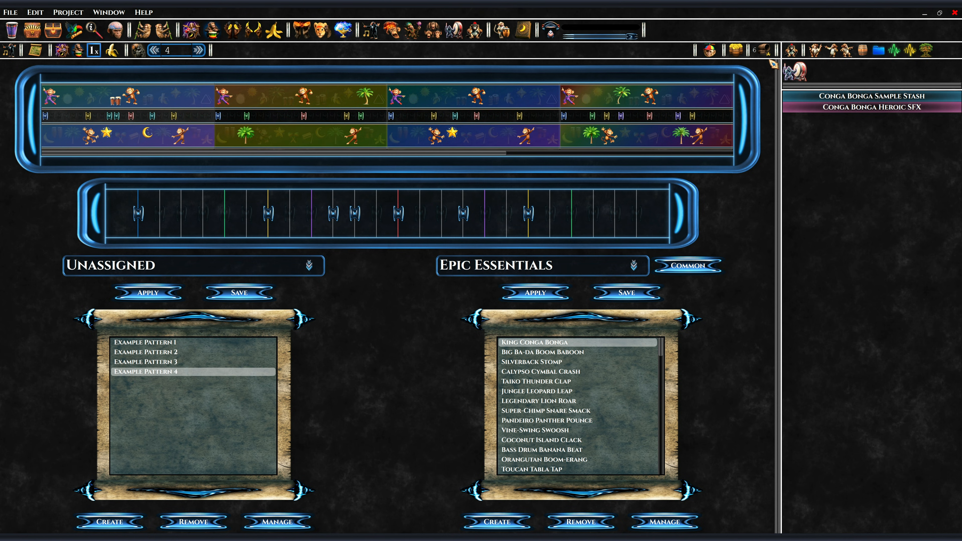
left_click(767, 55)
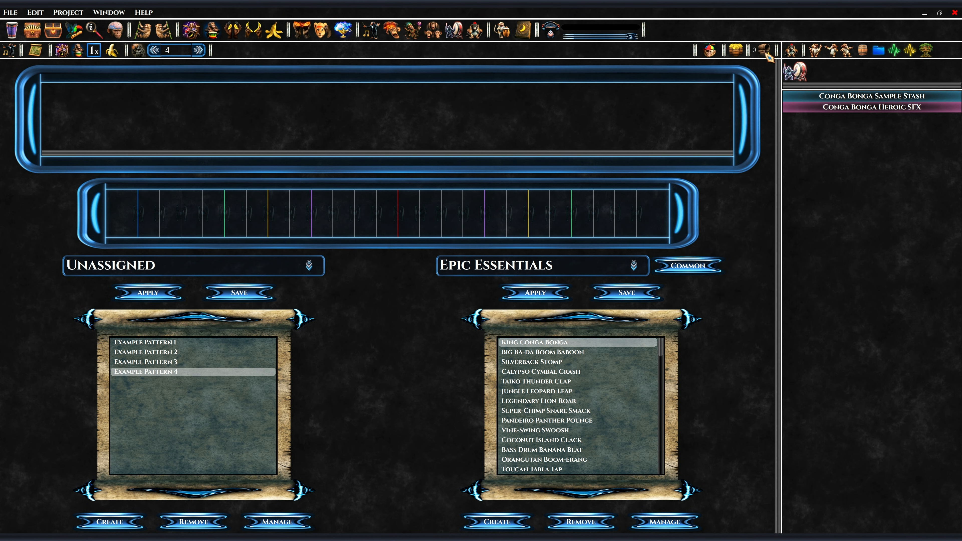
Select the empty block in the pattern bar and switch the common flickers to the Four-Hit Fire I category.
left_click(174, 116)
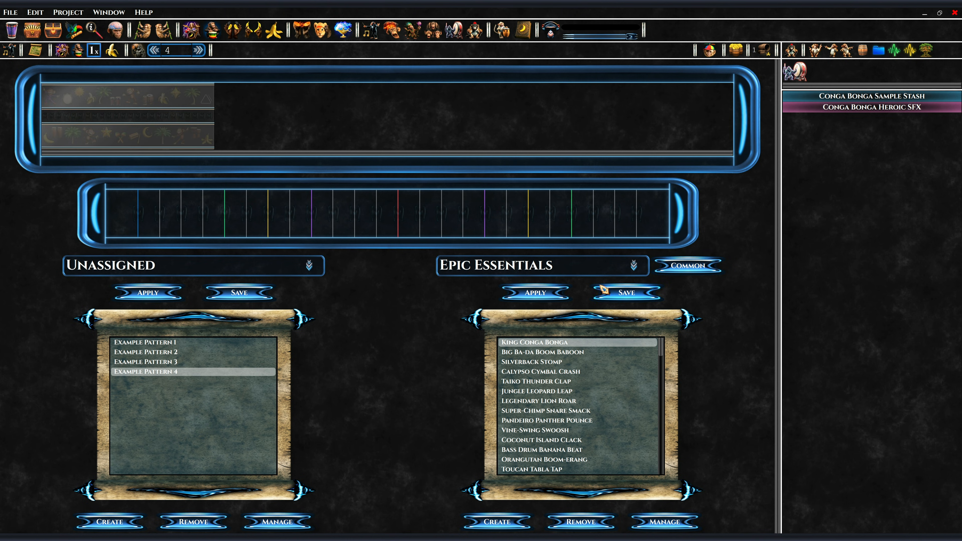
left_click(606, 268)
left_click(583, 361)
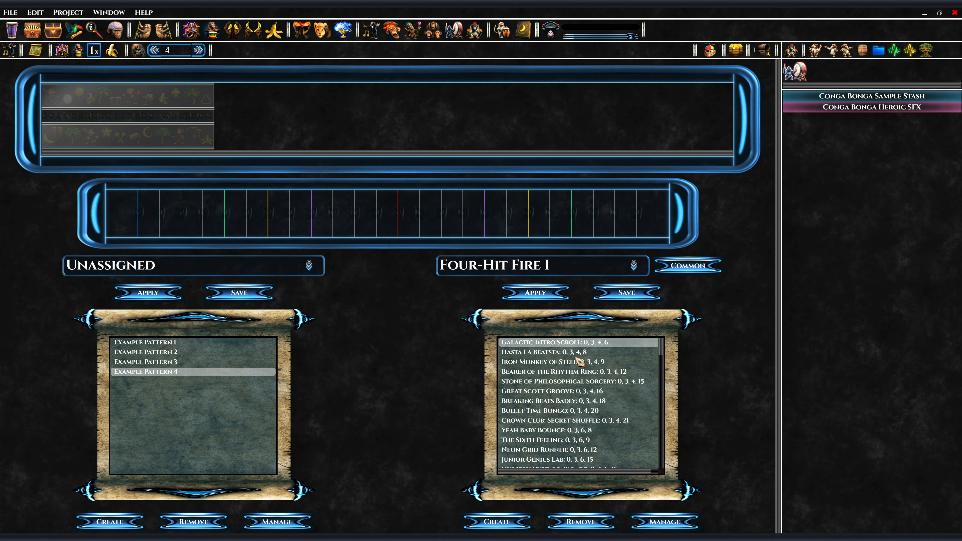
Preview the Iron Monkey of Steel, Golden-Eyelash Groove, Meddling Kids Brigade and Timbale Macabre flickers on the selected block.
left_click(576, 362)
scroll(573, 365, "down", 15)
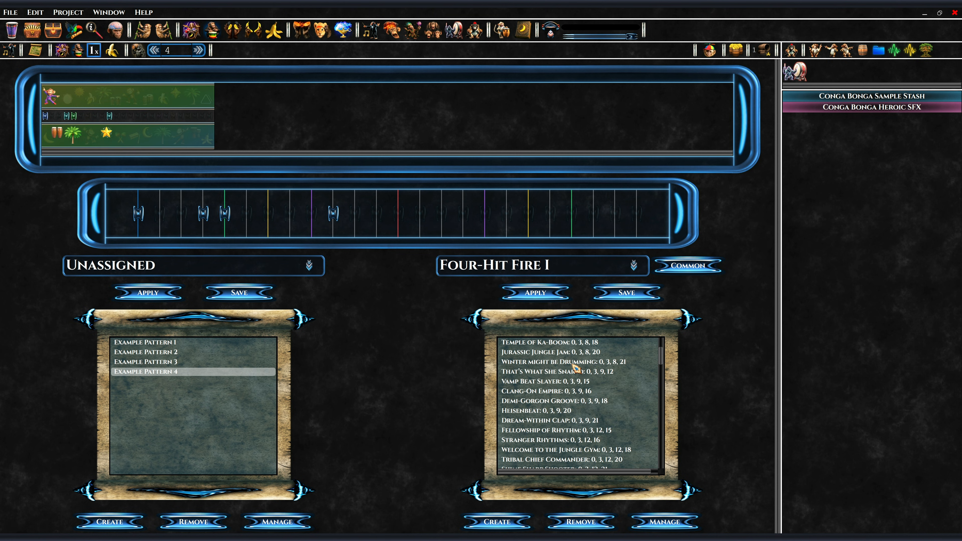
left_click(557, 402)
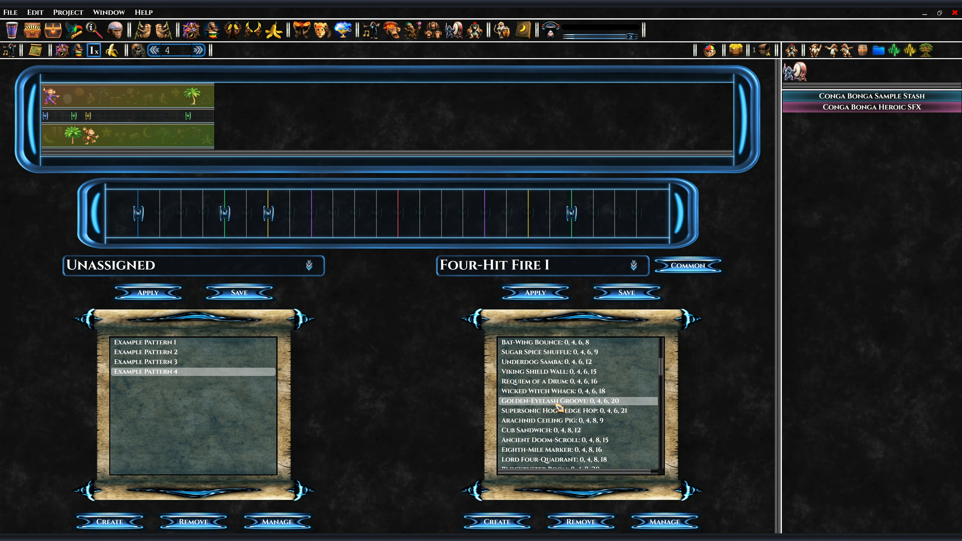
scroll(559, 406, "down", 20)
left_click(547, 403)
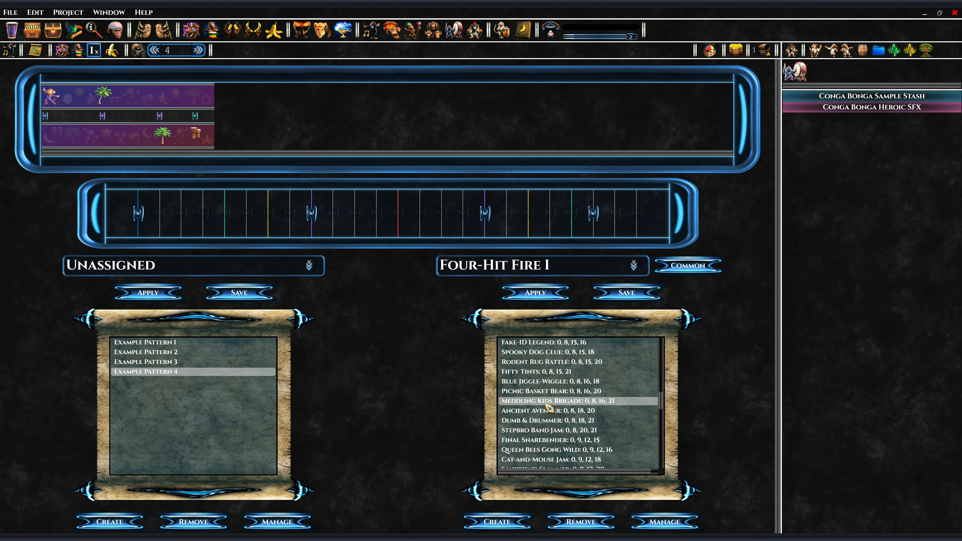
scroll(548, 407, "down", 20)
left_click(543, 411)
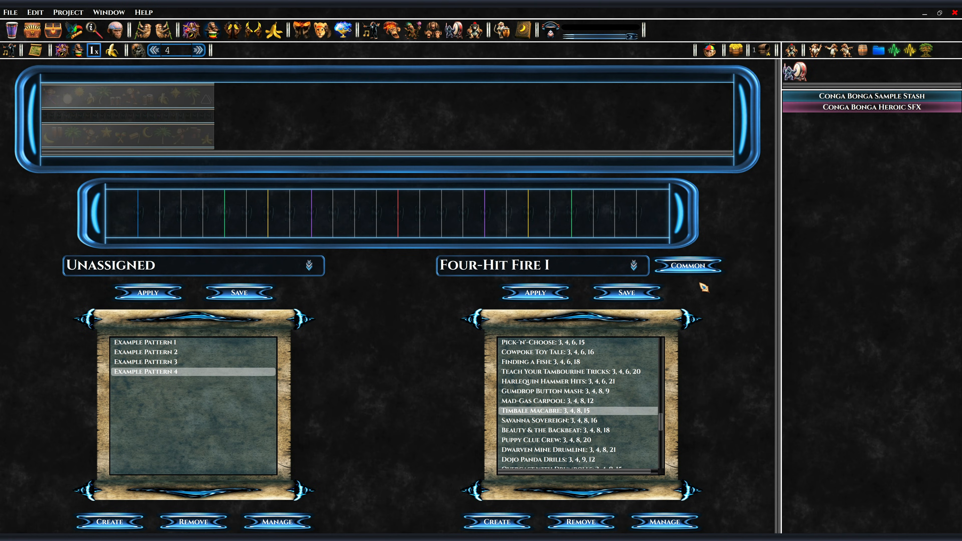
Switch from common to custom flickers, preview the existing custom flicker on the block, and remove it from the list.
left_click(690, 268)
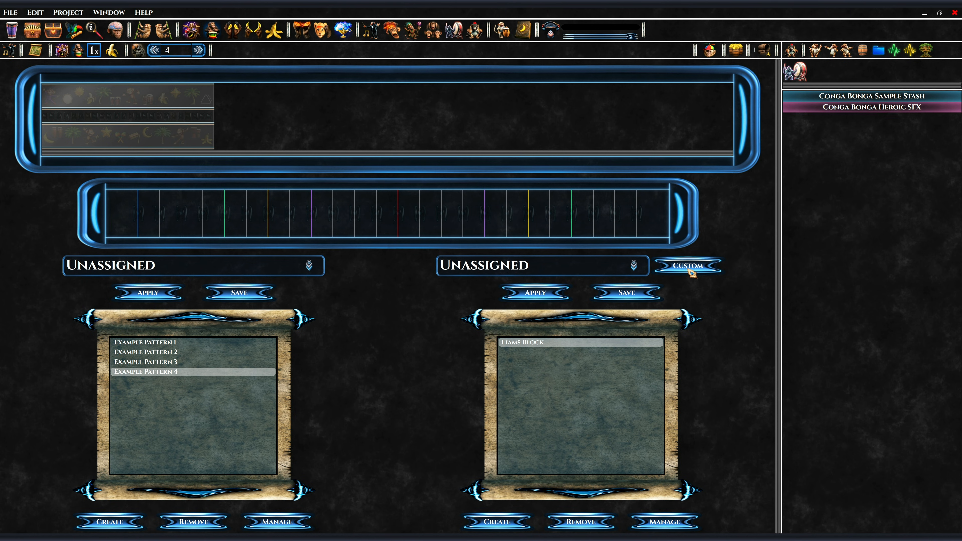
left_click(528, 344)
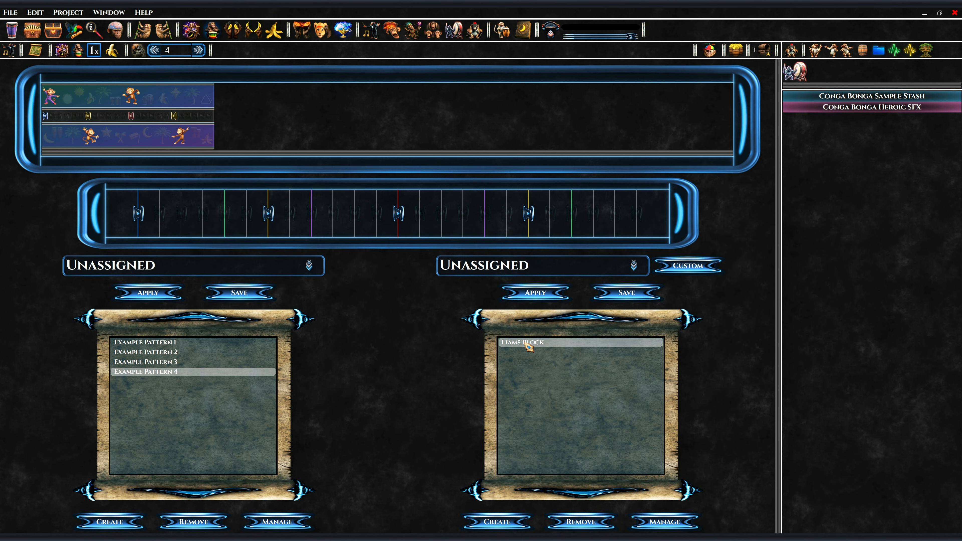
left_click(575, 522)
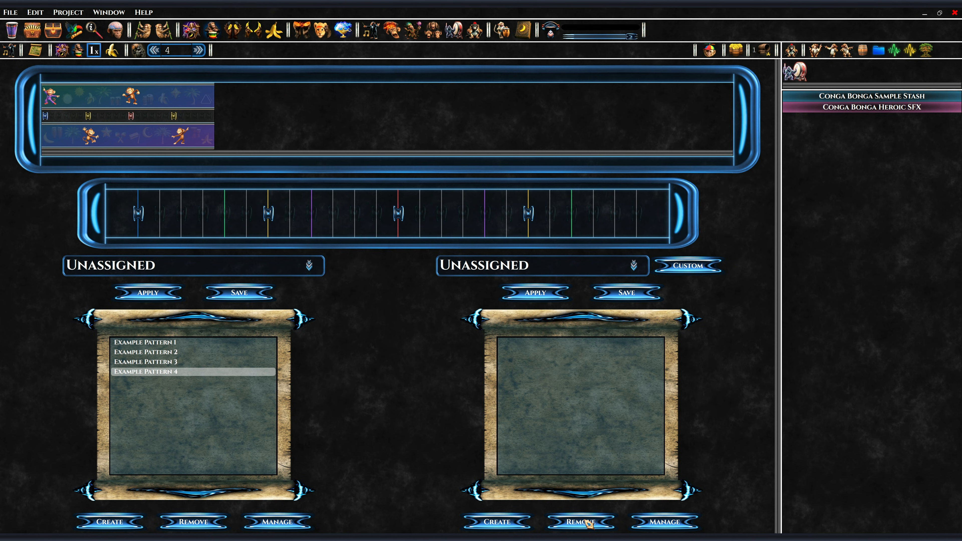
Create a custom flicker named Pattern 1.
left_click(500, 523)
left_click_drag(538, 248, 416, 250)
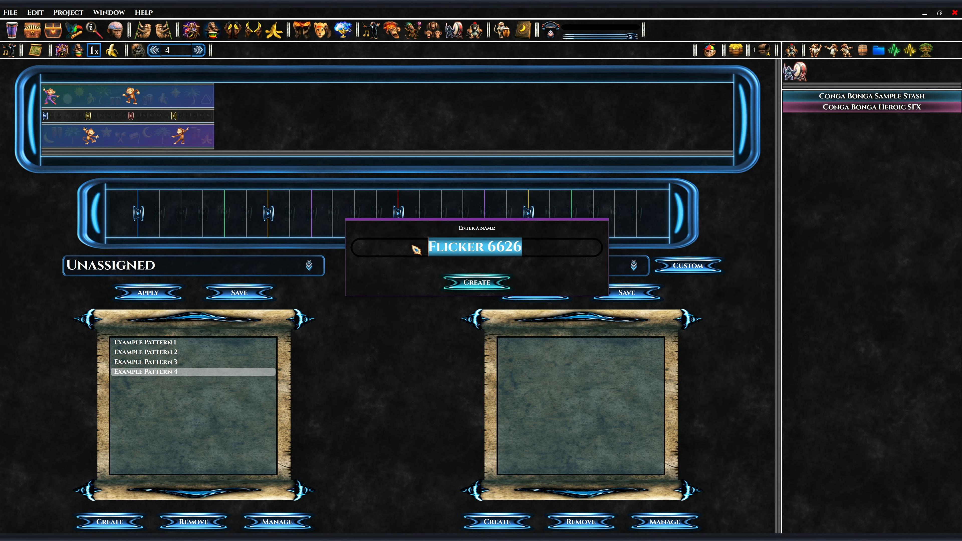
key("BackSpace")
type("Pattern 1")
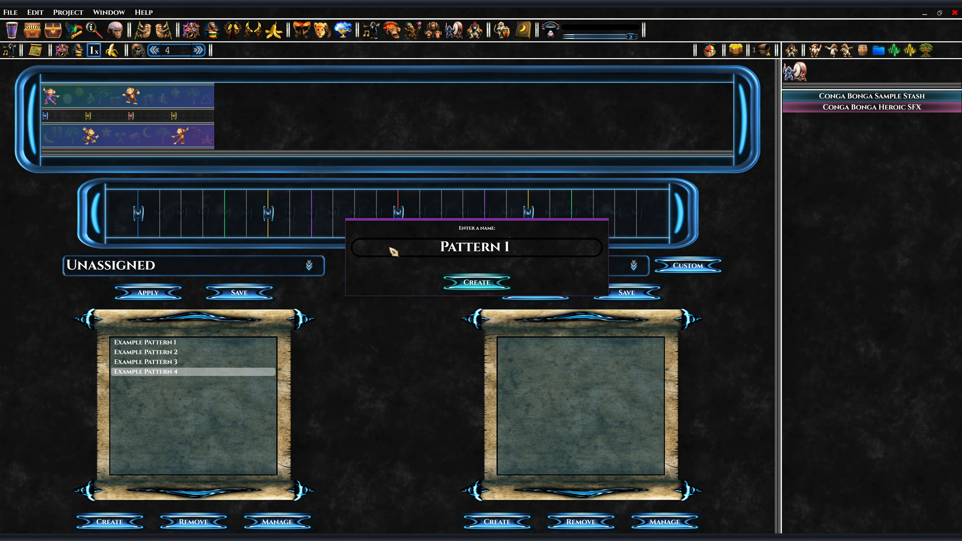
left_click(475, 282)
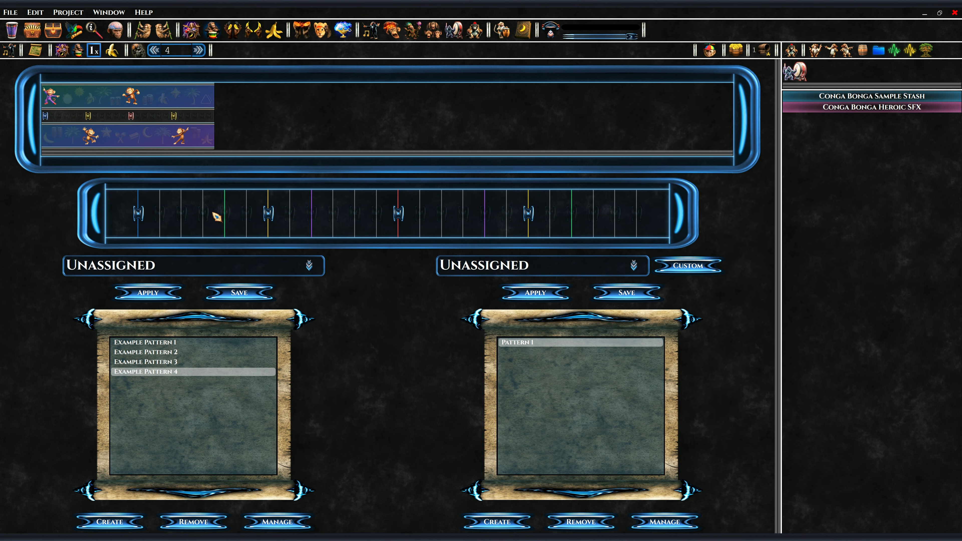
Add hits at grid positions 4, 8, 16 and 20, remove the hit at position 12, and save the flicker.
left_click(224, 214)
left_click(313, 214)
left_click(485, 214)
left_click(572, 215)
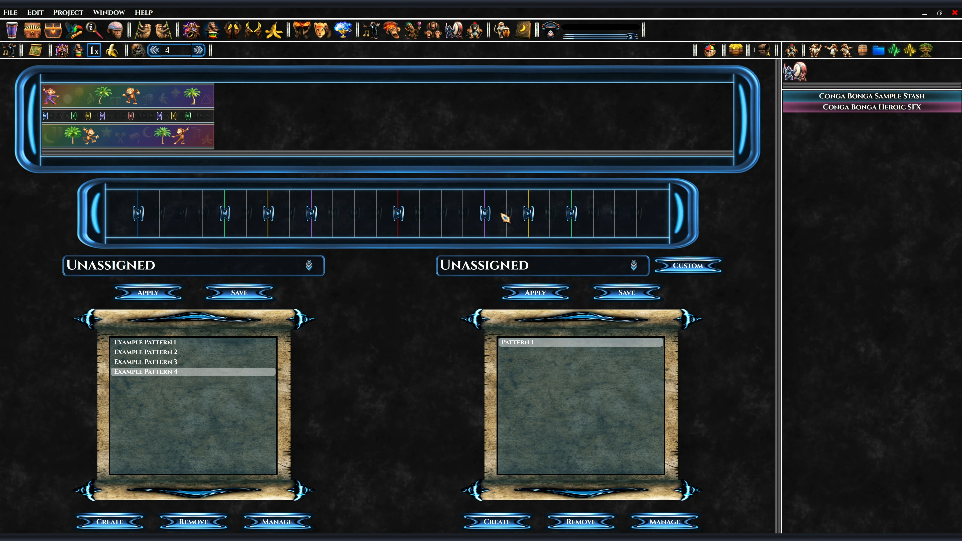
left_click(398, 213)
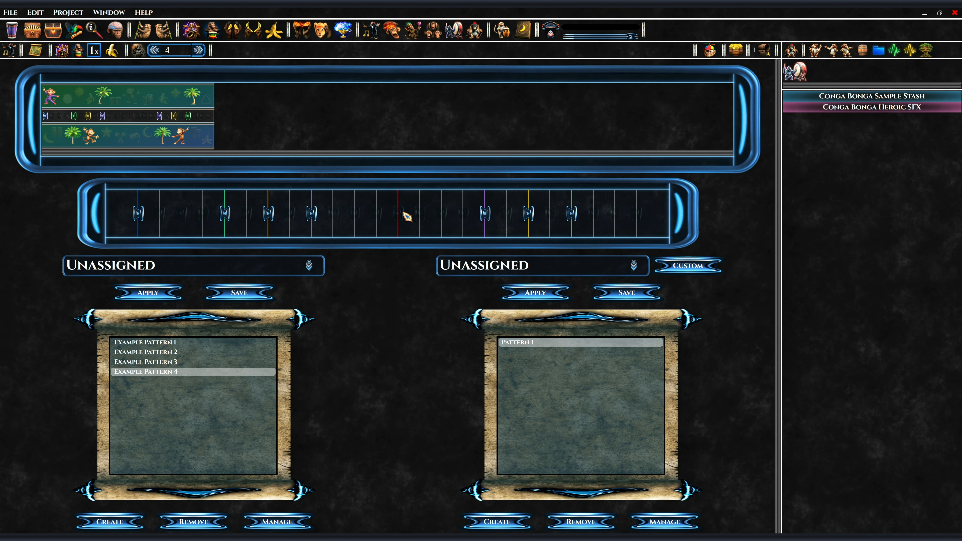
left_click(636, 294)
Apply the Pattern 1 flicker to three blocks in turn, and clear the pattern bar.
left_click(174, 131)
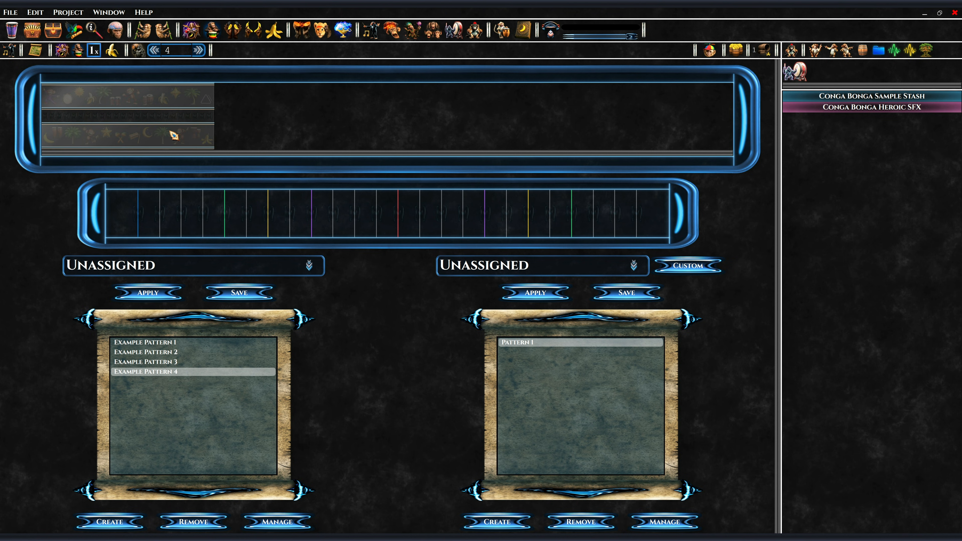
left_click(524, 346)
left_click_drag(301, 133, 453, 134)
left_click(549, 347)
left_click(475, 118)
left_click(529, 345)
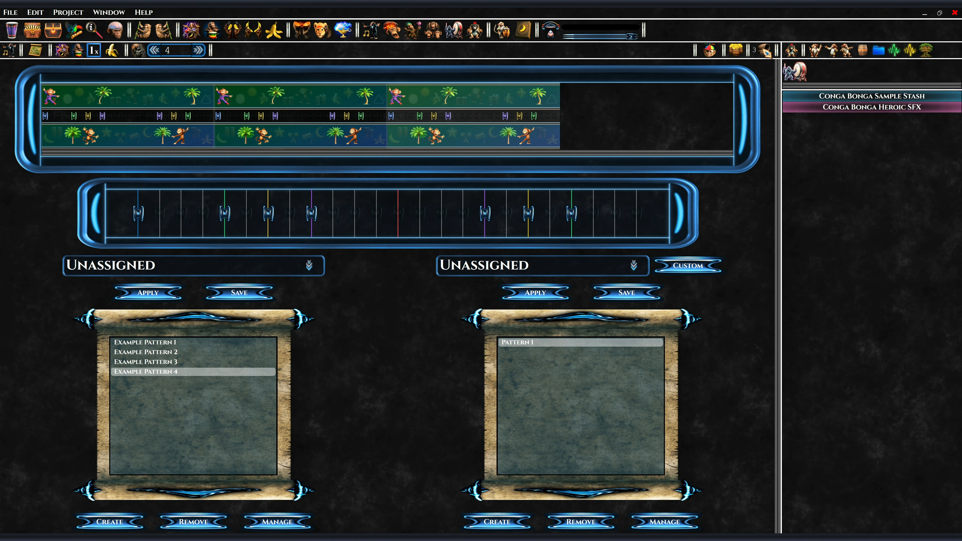
left_click(764, 52)
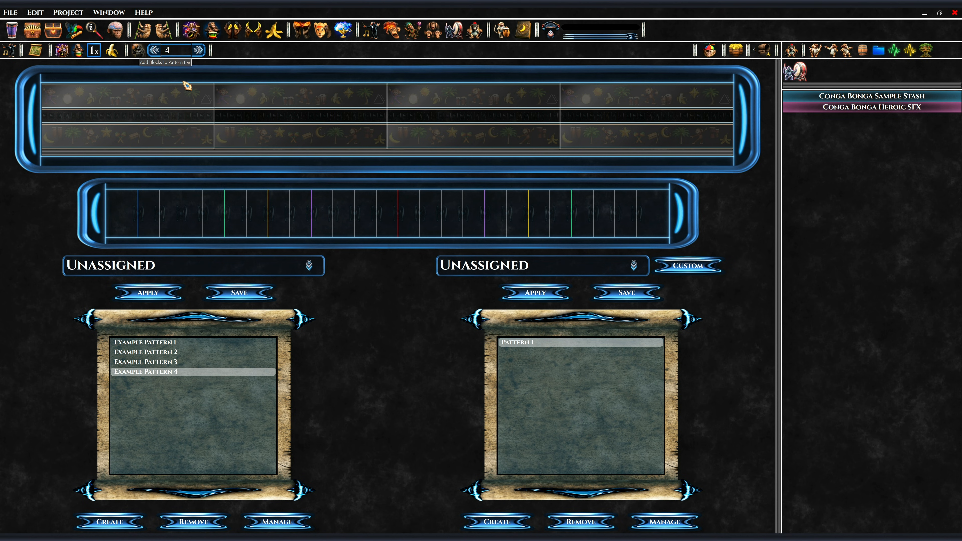
Select all four empty blocks, apply the Pattern 1 flicker to them together, and clear the pattern bar.
left_click(254, 116)
left_click(441, 121)
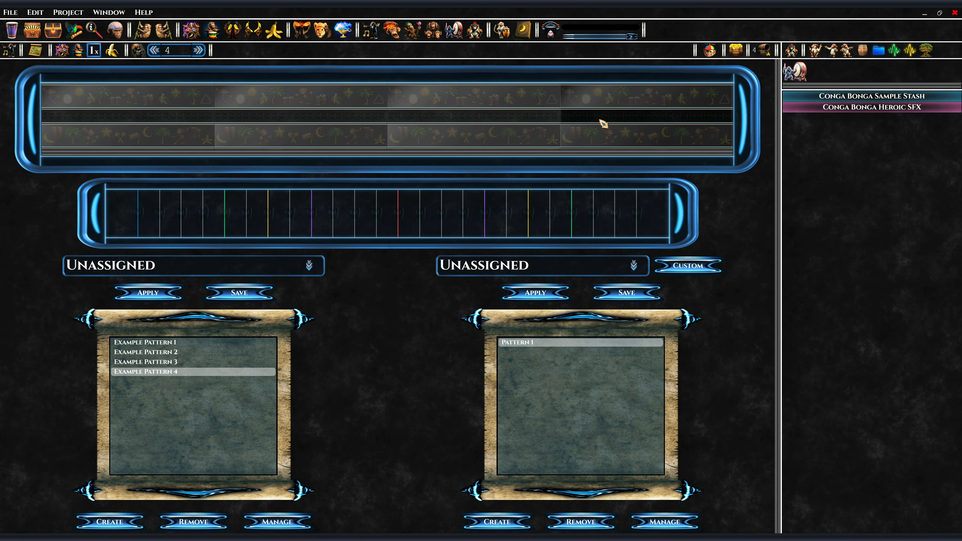
left_click(602, 123)
double_click(525, 343)
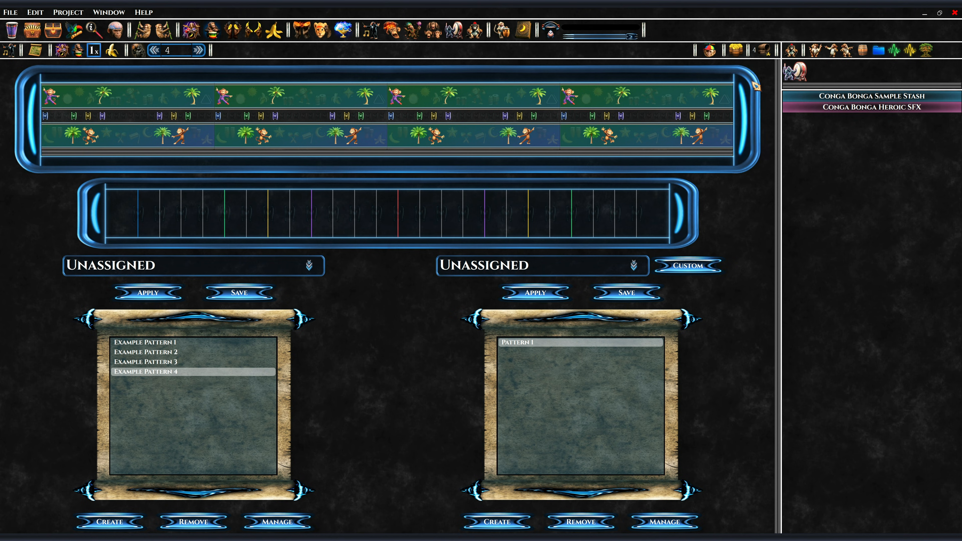
left_click(768, 53)
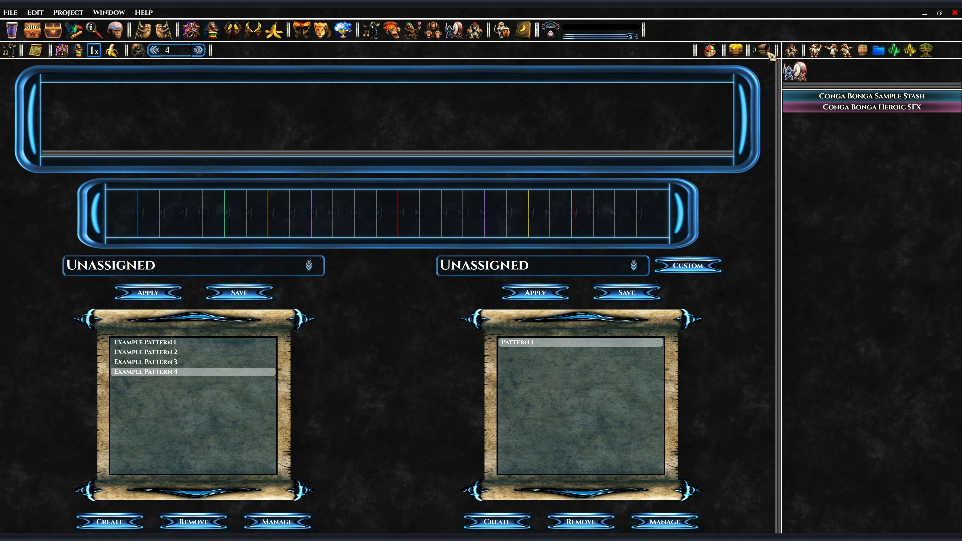
Add a custom barrel flicker category named My Category and close the category manager.
left_click(665, 522)
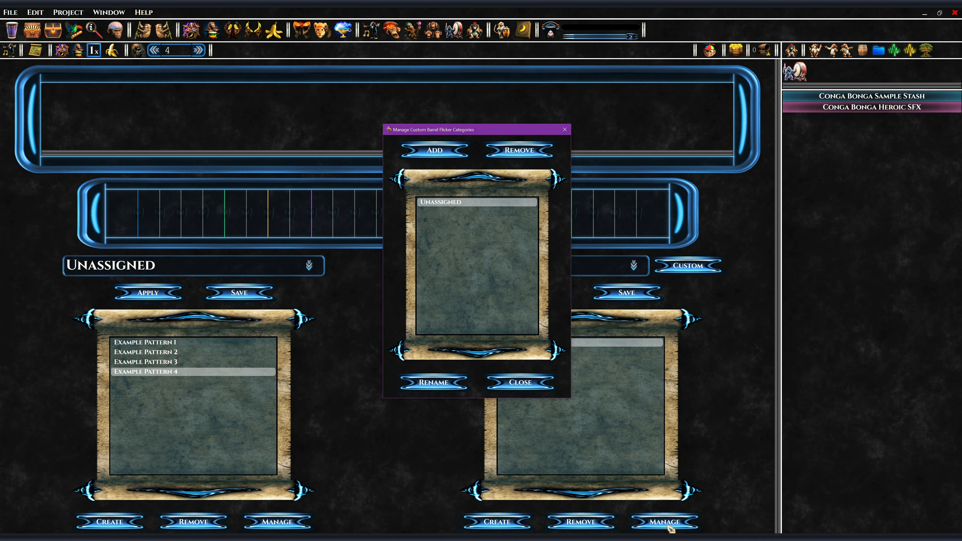
left_click(436, 151)
key("BackSpace")
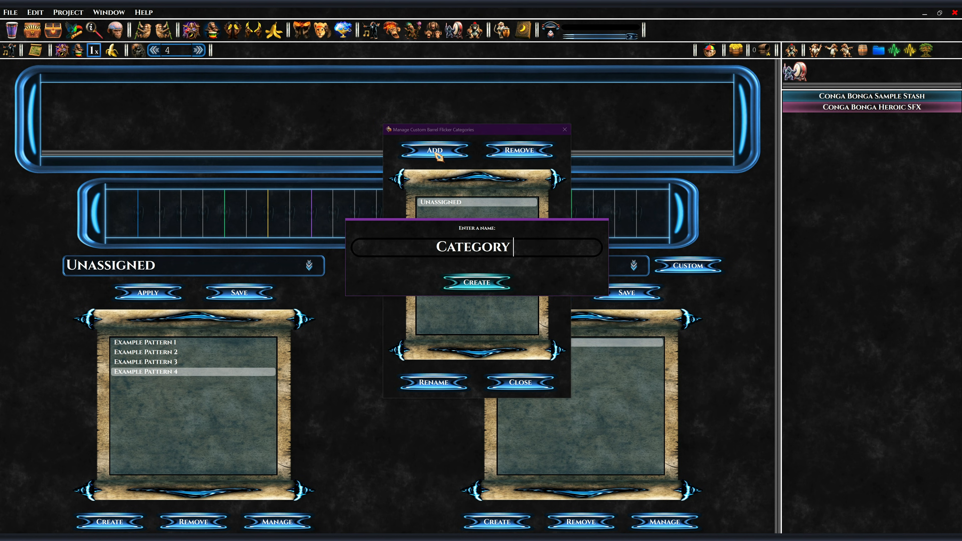
key("BackSpace")
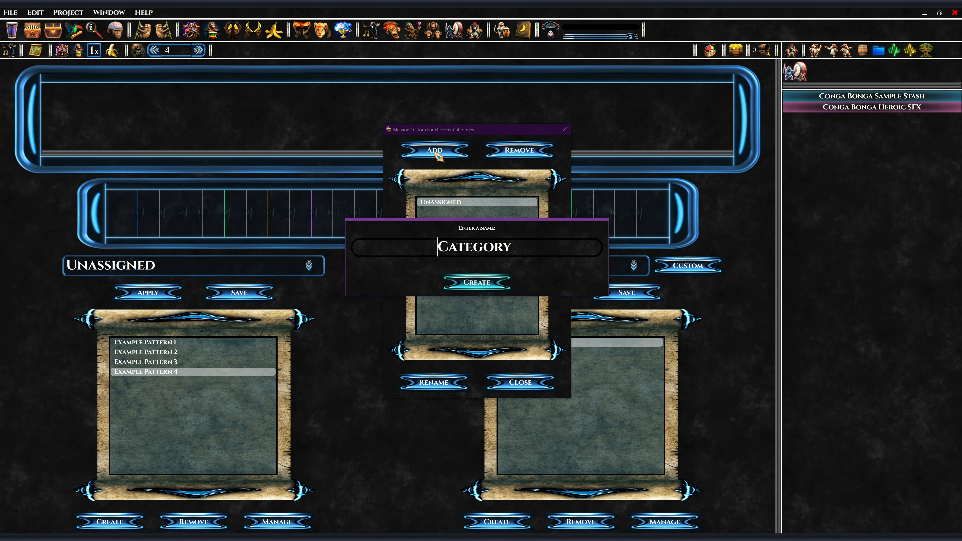
type("My")
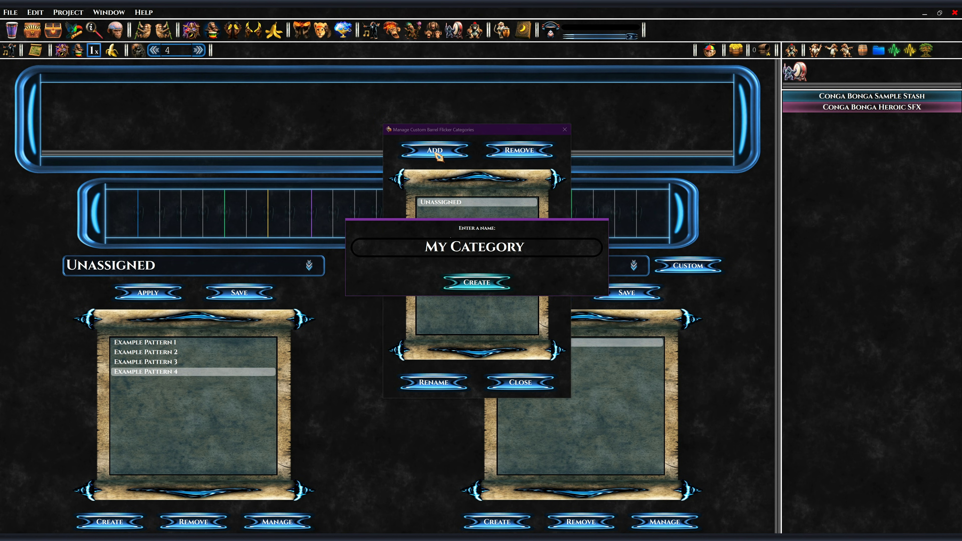
left_click(483, 284)
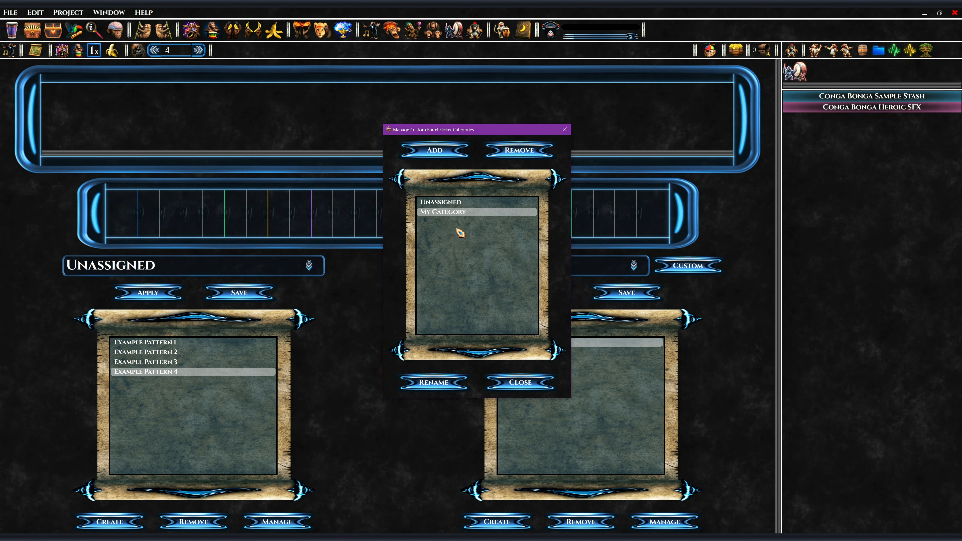
left_click(517, 380)
Switch the custom flickers to My Category and create a flicker named P1.
left_click(552, 271)
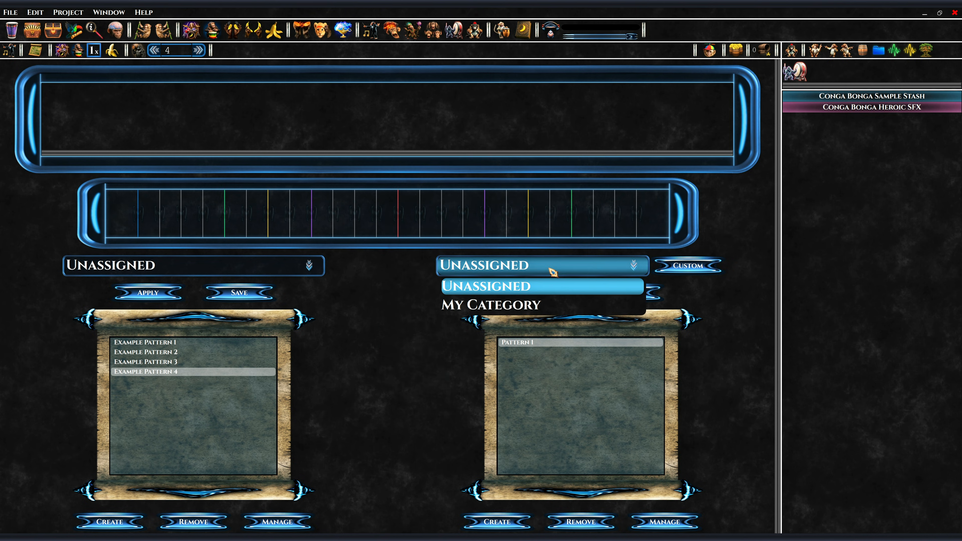
left_click(532, 305)
left_click(497, 522)
key("ctrl+a")
key("BackSpace")
type("Pi")
left_click(478, 283)
Create a second flicker named P2 in My Category.
left_click(497, 521)
key("ctrl+a")
key("BackSpace")
type("P2")
key("Return")
Create a third flicker named P3 in My Category.
left_click(497, 521)
key("ctrl+a")
key("BackSpace")
type("P3")
key("Return")
Create a fourth flicker named P4 in My Category.
left_click(500, 521)
key("ctrl+a")
key("BackSpace")
type("P3")
key("BackSpace")
type("4")
left_click(476, 283)
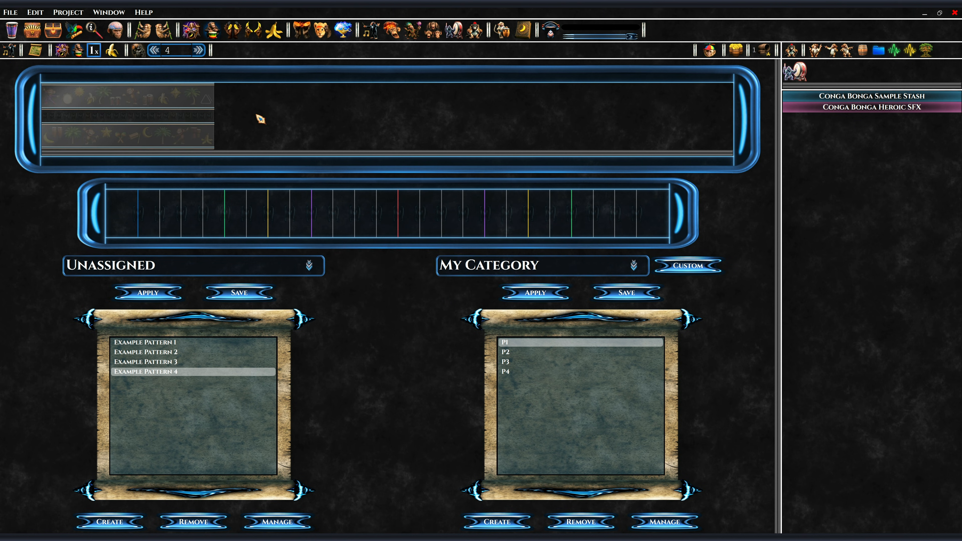
Select the first block and add hits at grid positions 0, 4, 6, 8, 15 and 16.
left_click(167, 112)
left_click(138, 212)
left_click(224, 212)
left_click(268, 213)
left_click(311, 213)
left_click(462, 213)
left_click(484, 213)
Select the second block and add hits at grid positions 6, 8, 12 and 18.
left_click(352, 144)
left_click(268, 213)
left_click(311, 212)
left_click(398, 212)
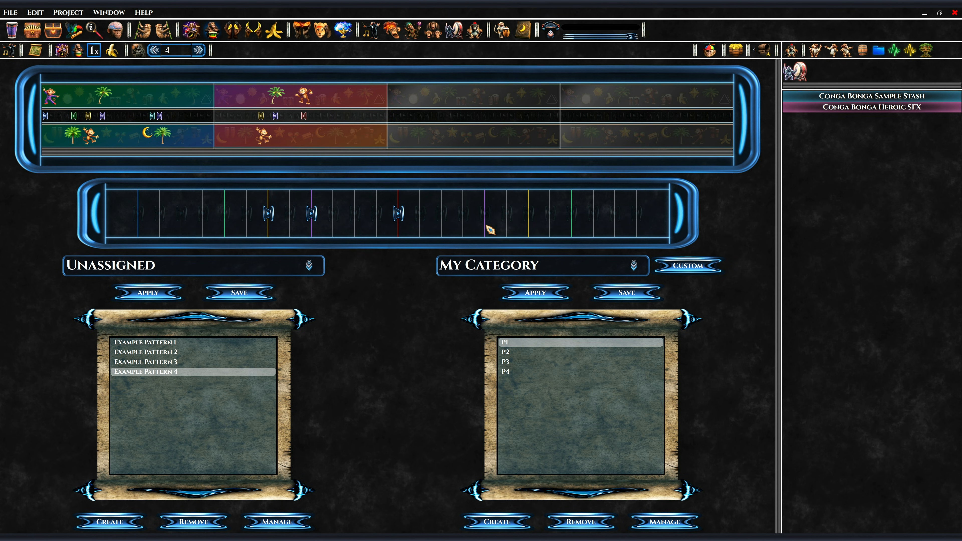
left_click(528, 212)
Select flicker P3 and give the third block hits at grid positions 18, 19, 20, 21 and 22.
left_click(512, 360)
left_click(529, 213)
left_click(550, 213)
left_click(571, 213)
left_click(593, 213)
left_click(614, 212)
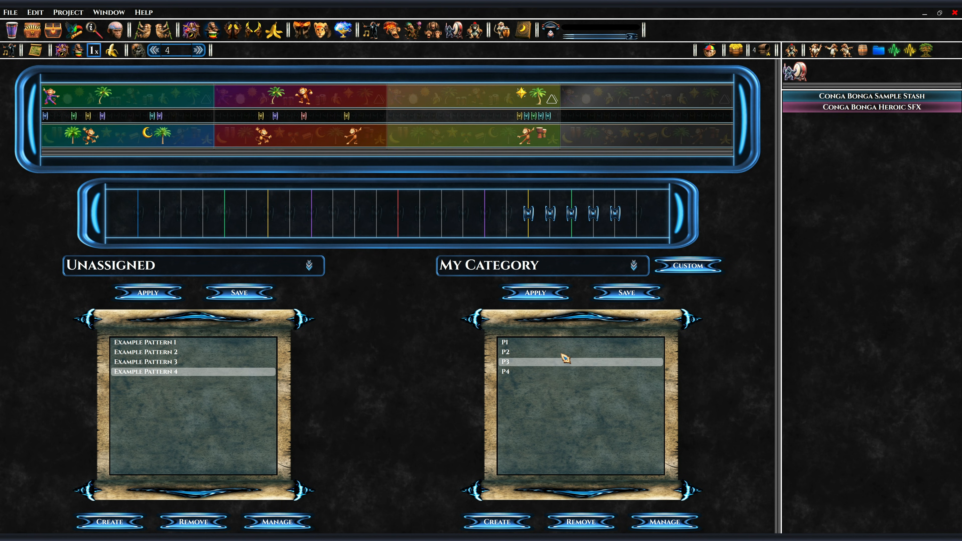
Give the fourth block hits at grid positions 0, 1, 8, 9, 16 and 17, and select flicker P4.
left_click(622, 134)
left_click(138, 213)
left_click(159, 213)
left_click(311, 213)
left_click(333, 213)
left_click(484, 213)
left_click(506, 212)
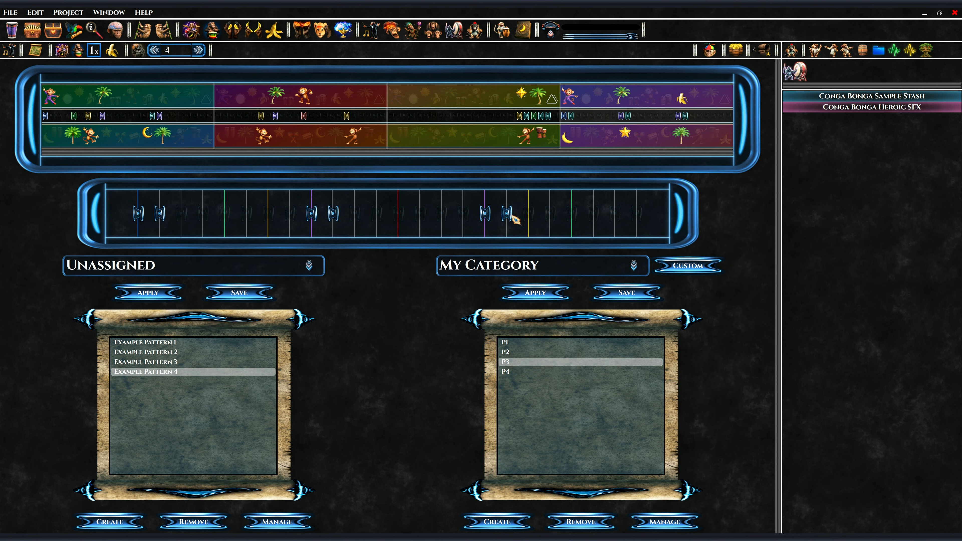
left_click(579, 371)
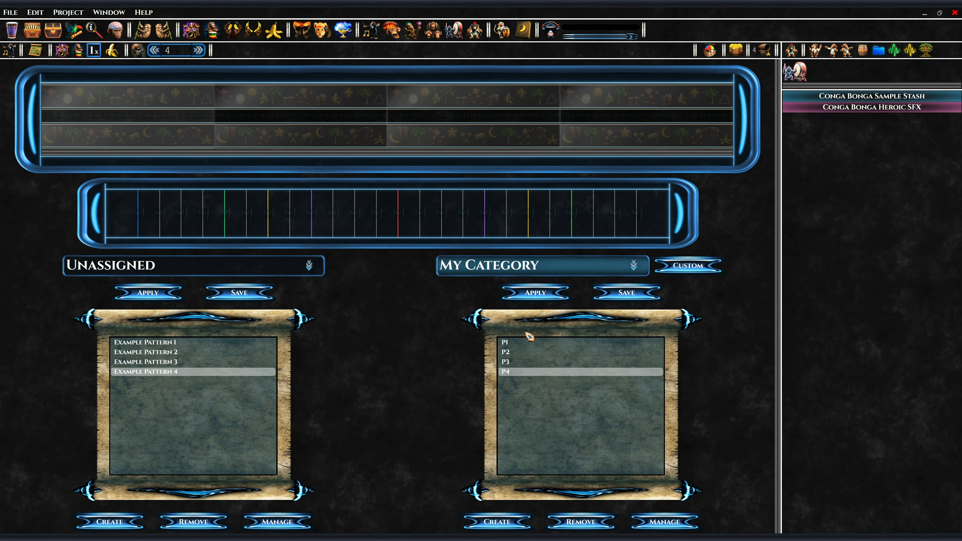
Apply custom flicker P4 to the first block, P3 to the second, P2 to the third and P1 to the fourth.
left_click(511, 374)
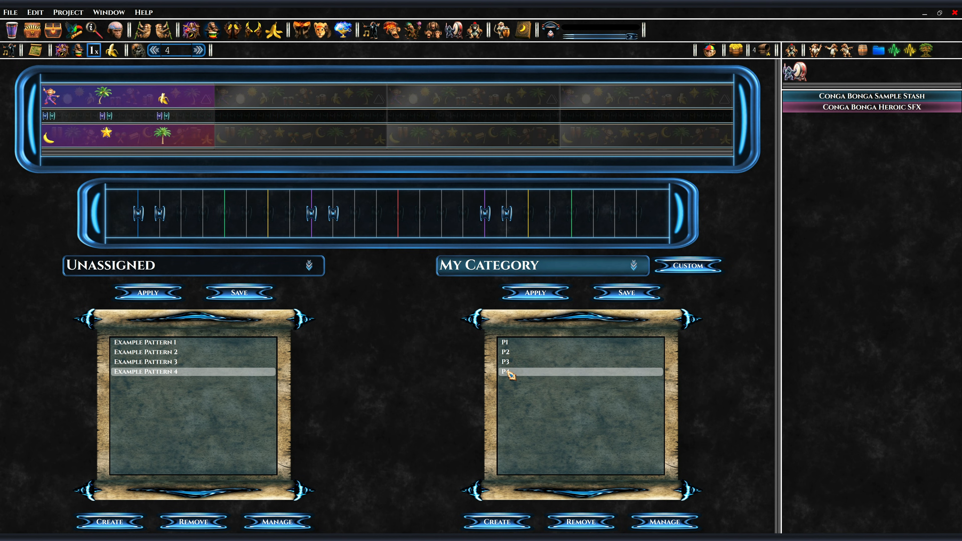
left_click(364, 162)
left_click(505, 363)
left_click(463, 128)
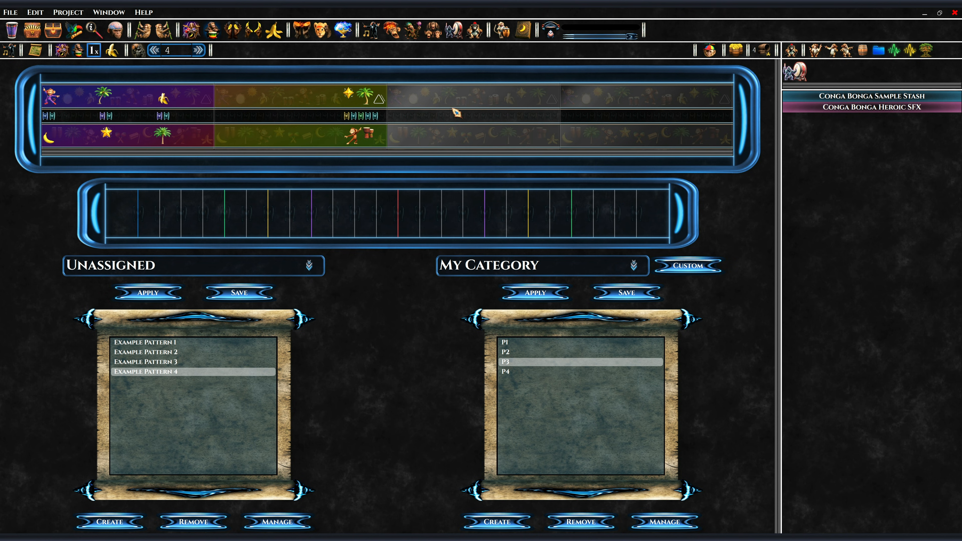
left_click(508, 352)
left_click(605, 130)
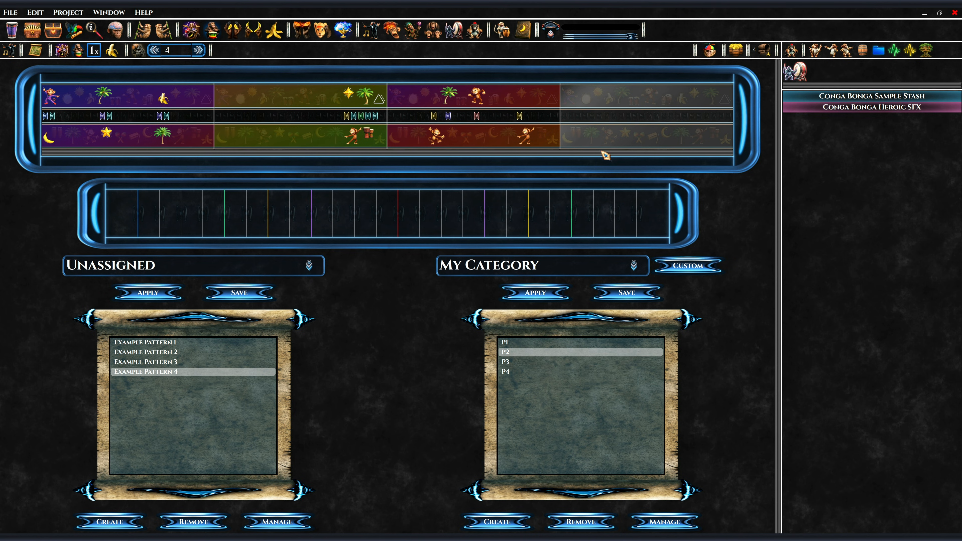
left_click(521, 344)
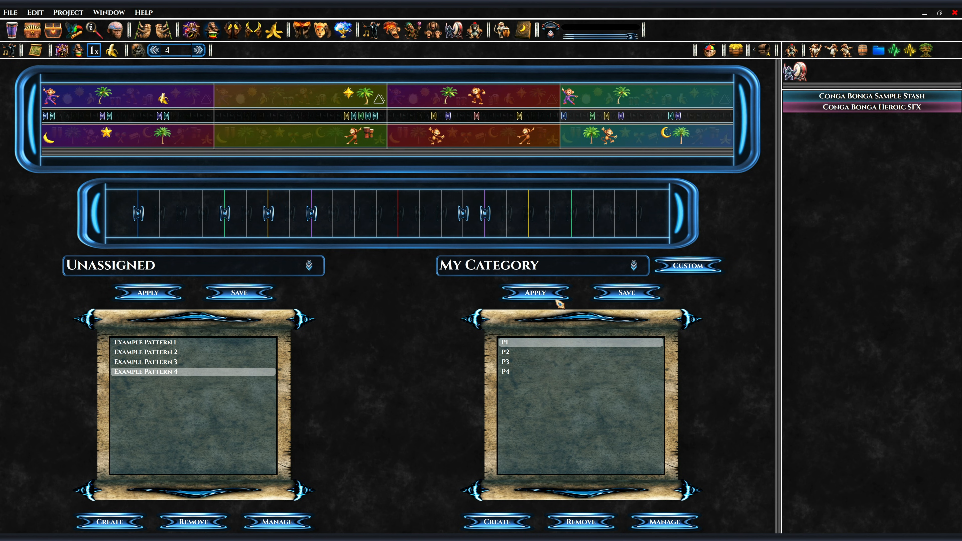
Clear the filled blocks from the pattern and add four empty pattern blocks.
left_click(545, 267)
left_click(536, 284)
left_click(536, 270)
left_click(531, 305)
left_click(765, 49)
left_click(192, 31)
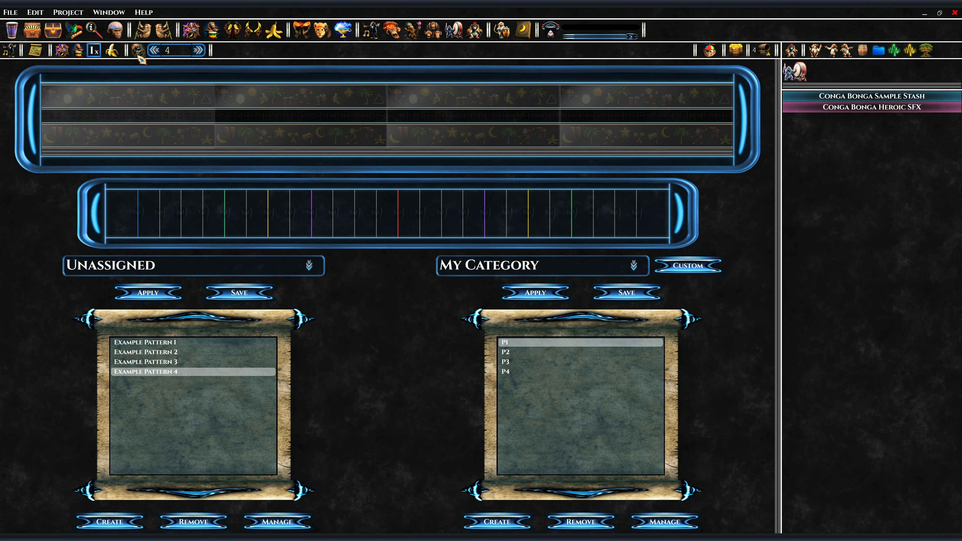
Apply flickers P1, P2, P3 and P4 in turn to all four blocks, and clear the pattern.
left_click(506, 342)
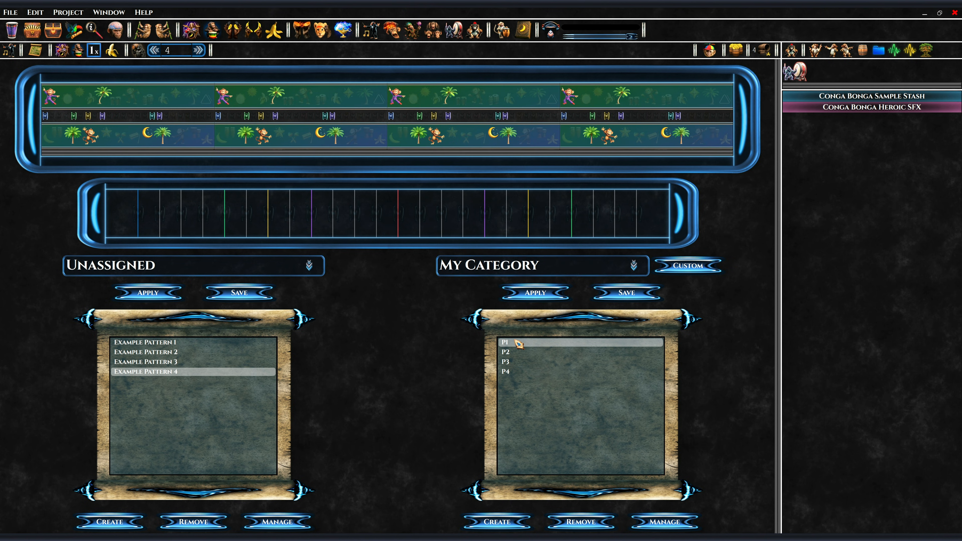
left_click(506, 352)
left_click(507, 362)
left_click(509, 372)
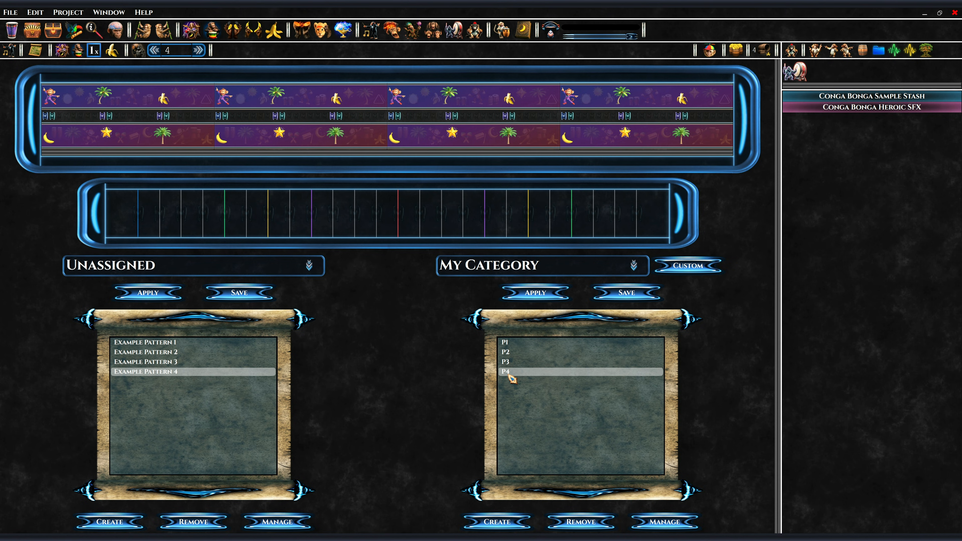
left_click(765, 50)
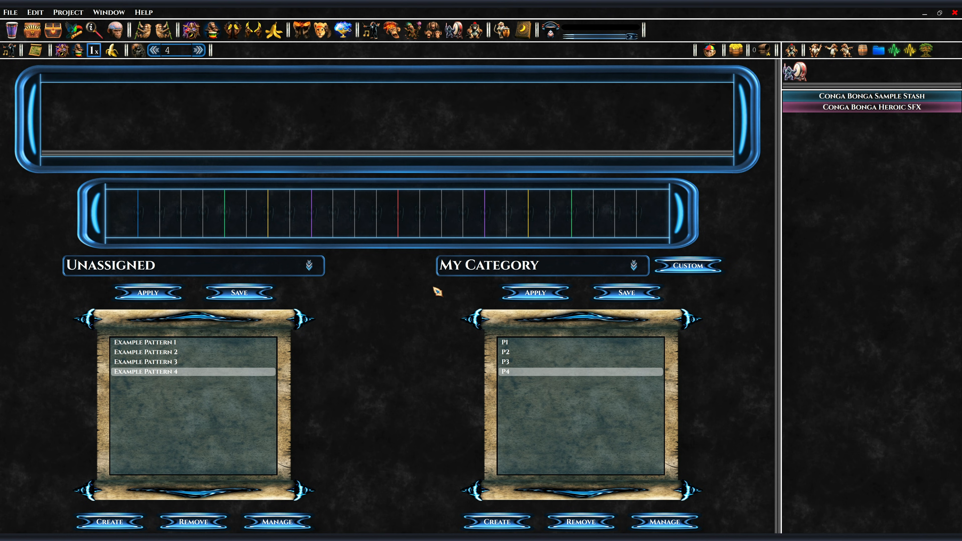
Create three custom patterns named My Pattern A, My Pattern B and My Pattern C.
left_click(112, 527)
left_click_drag(534, 253, 419, 254)
type("My Pattern A")
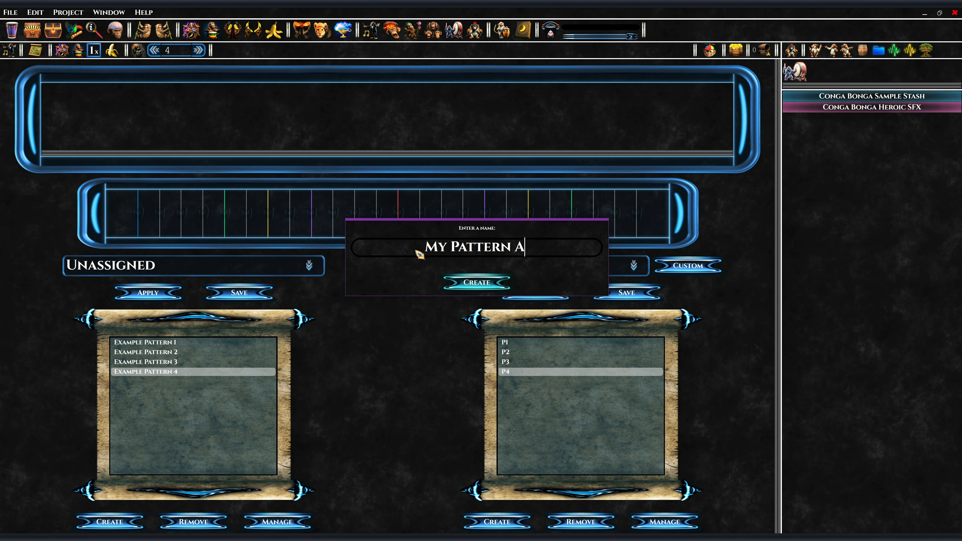
left_click(473, 285)
left_click(110, 522)
left_click_drag(536, 248, 398, 242)
type("My Pattern B")
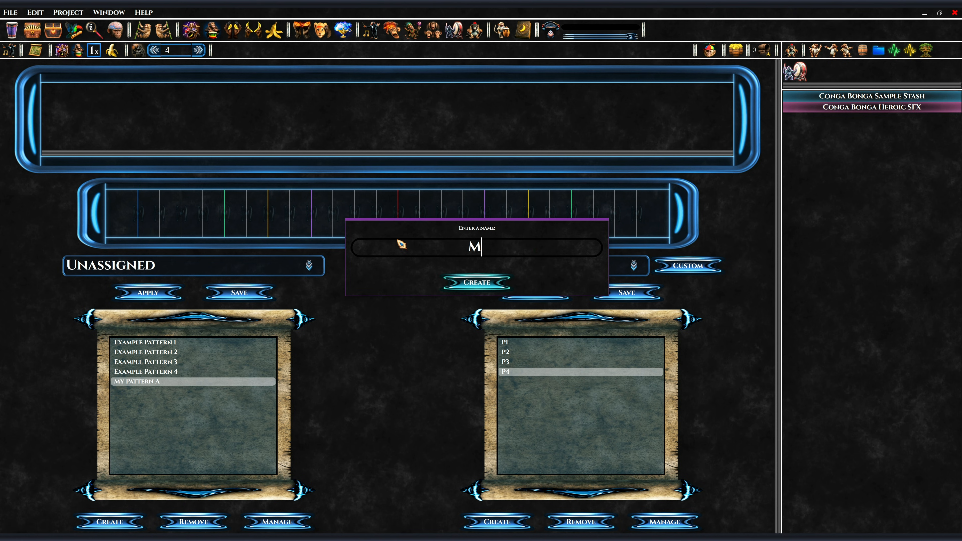
left_click(486, 284)
left_click(110, 521)
left_click_drag(544, 243, 368, 242)
type("My Pattern C")
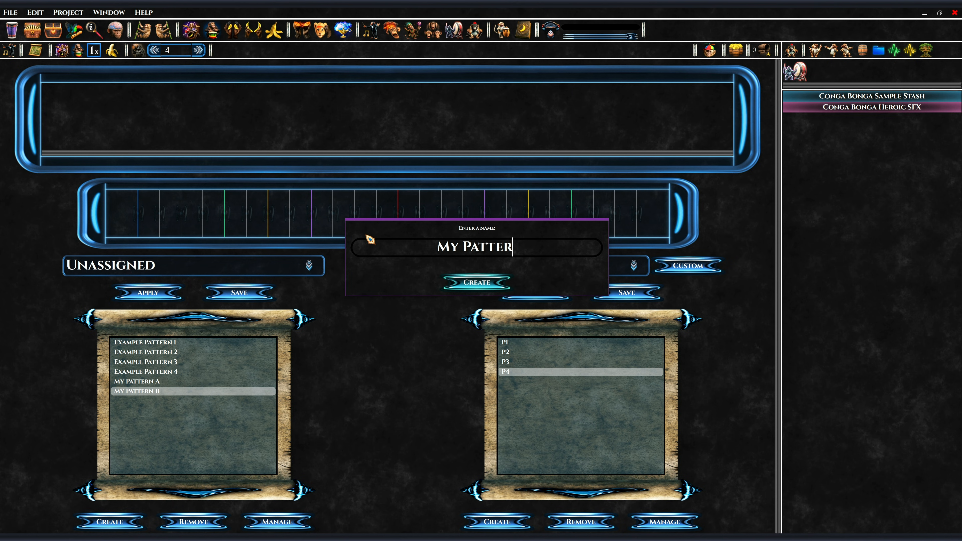
left_click(474, 287)
Fill three blocks of My Pattern A from Four-Hit Fire II with Take Cover, the flicker 4, 6, 18, 20, and Sharpshooter Shuffle.
left_click(167, 382)
left_click(146, 127)
left_click(208, 133)
left_click(182, 116)
left_click(567, 271)
left_click(587, 383)
left_click(587, 383)
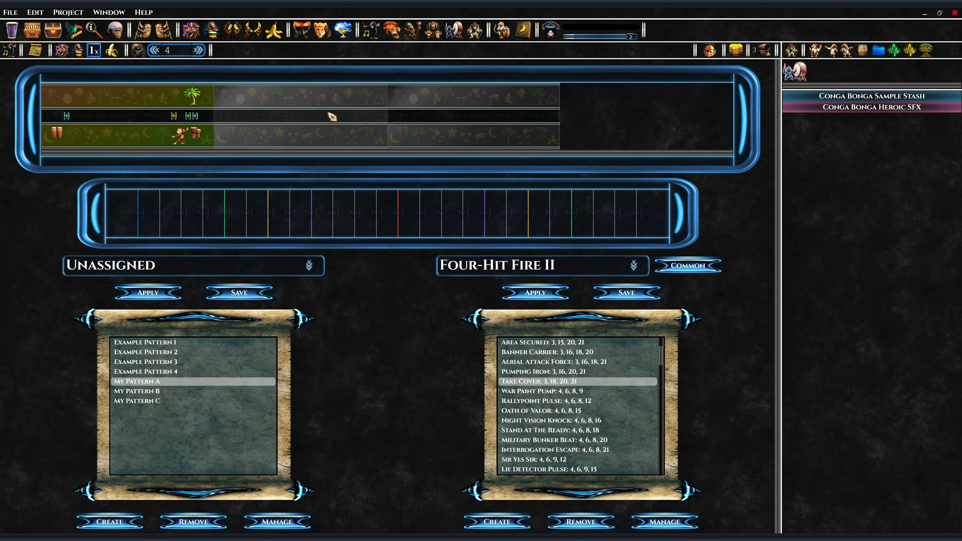
scroll(579, 405, "down", 6)
left_click(568, 431)
scroll(568, 424, "down", 6)
left_click(564, 422)
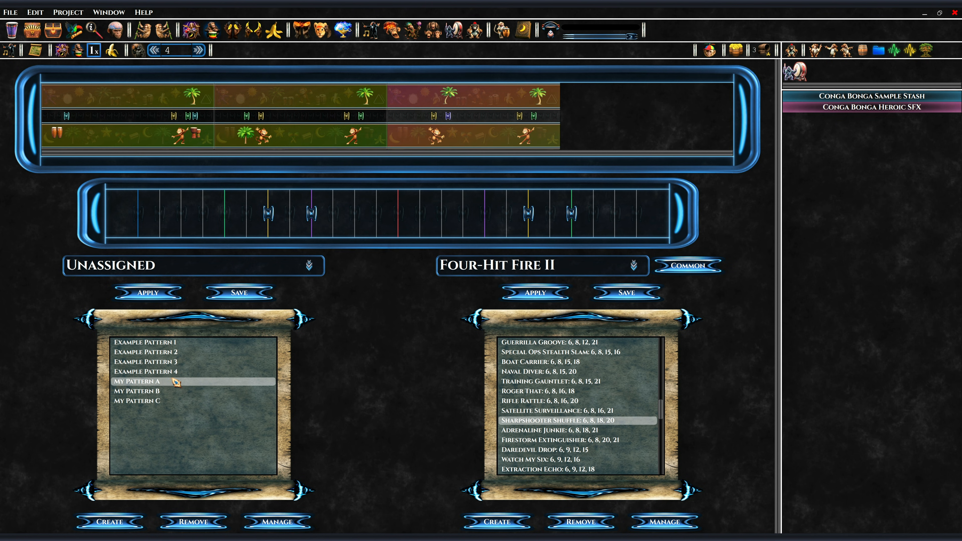
Add four blocks to My Pattern B and fill them with five-hit common flickers, including Top Hat Tempo second and Slow Jam Groove fourth.
left_click(165, 392)
left_click(140, 50)
left_click(633, 265)
left_click(503, 419)
left_click(556, 401)
left_click(443, 111)
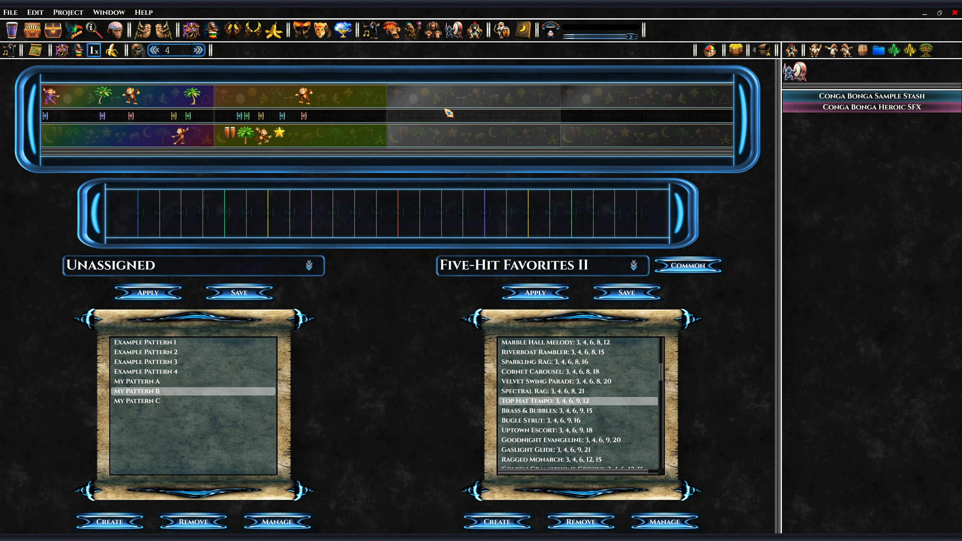
left_click(573, 271)
left_click(556, 434)
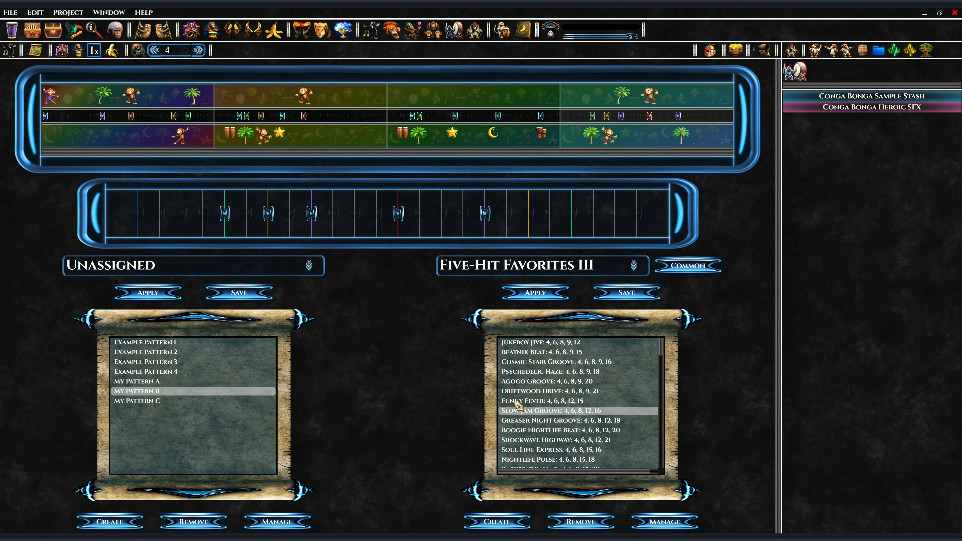
Set the block count to 6, add the blocks to My Pattern C, and fill the first two with seven-hit common flickers.
left_click(163, 401)
left_click(194, 50)
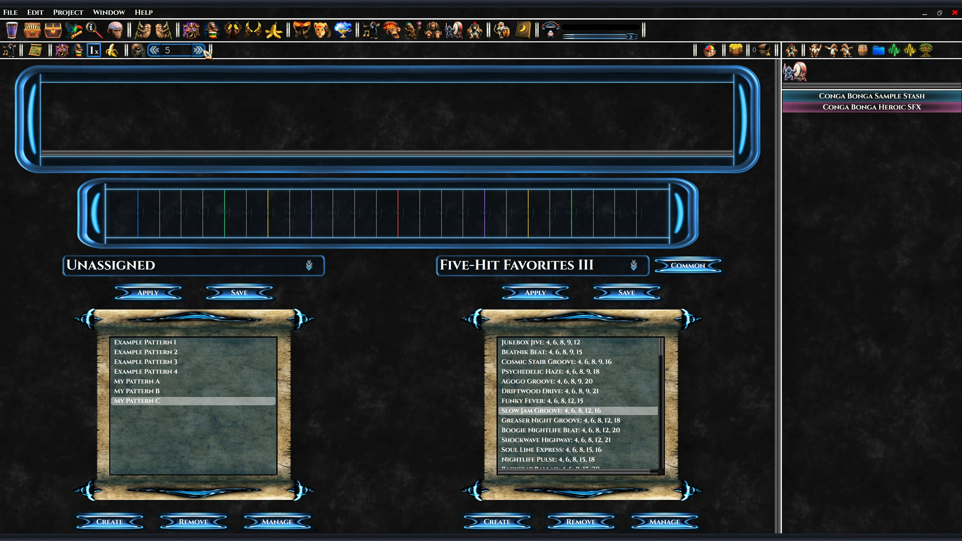
left_click(194, 51)
scroll(565, 380, "down", 5)
scroll(509, 303, "up", 1)
left_click(509, 304)
left_click(573, 421)
left_click(337, 146)
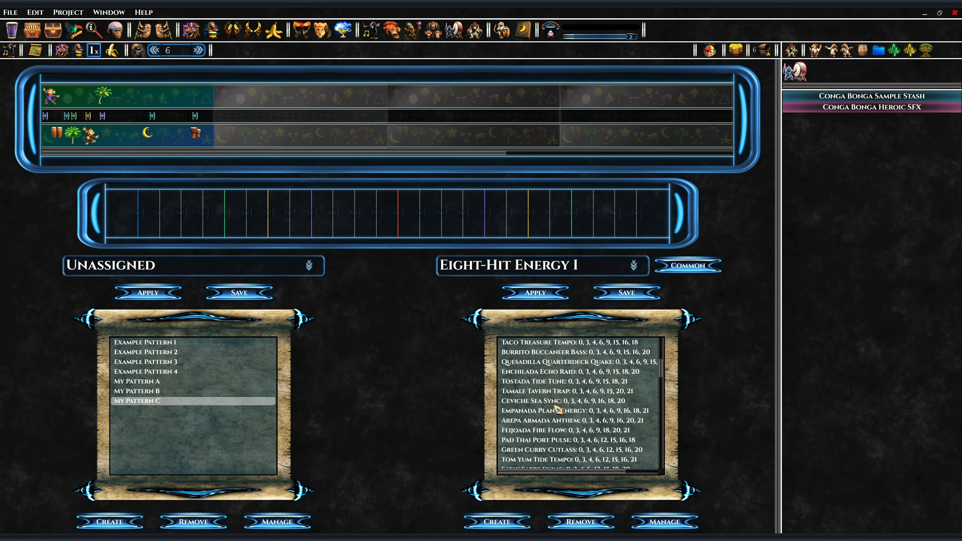
Fill the third block of My Pattern C with Raiding Camelry and the fourth with Fenrir's Fury from Three-Hit Thunder.
left_click(537, 265)
left_click(524, 352)
left_click(473, 134)
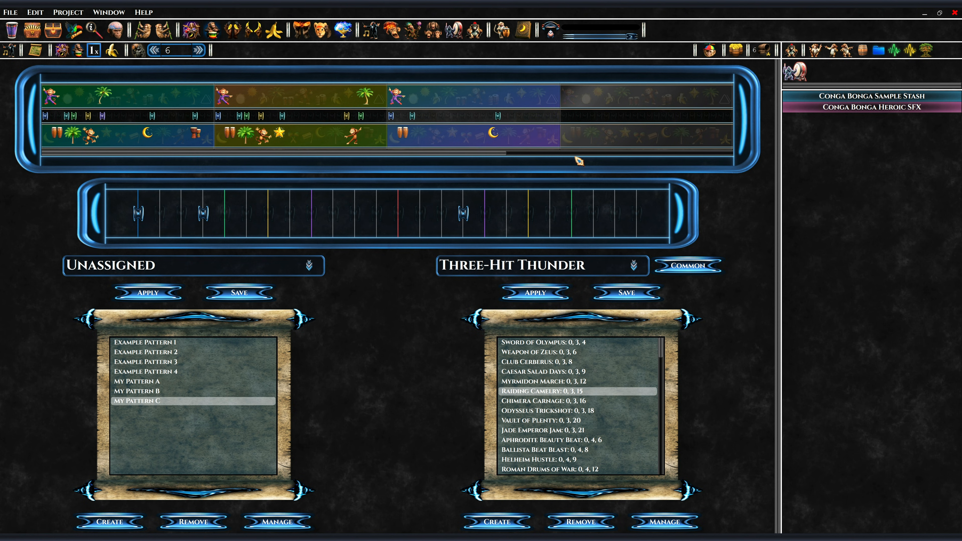
left_click(575, 146)
left_click(552, 401)
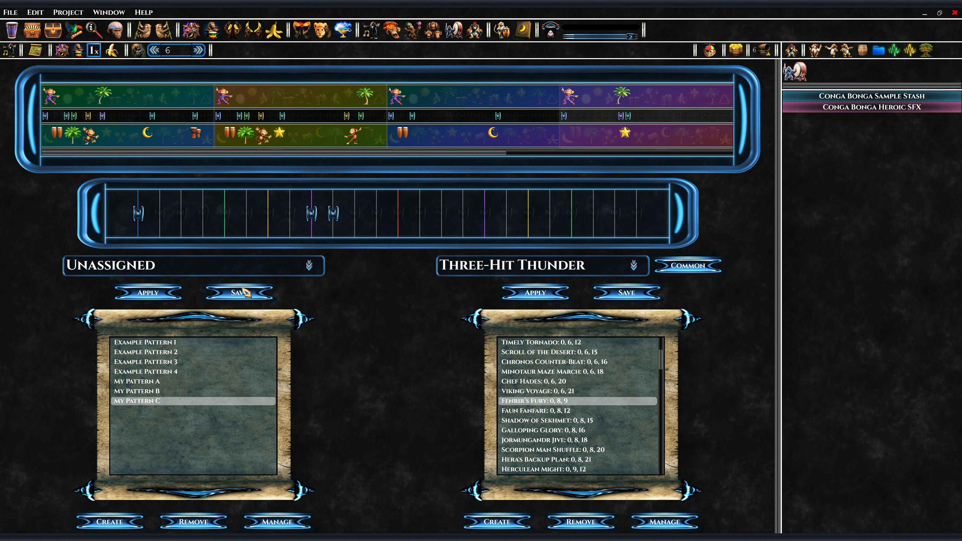
Preview the block contents of My Pattern A, My Pattern B and My Pattern C.
left_click(143, 382)
left_click(143, 390)
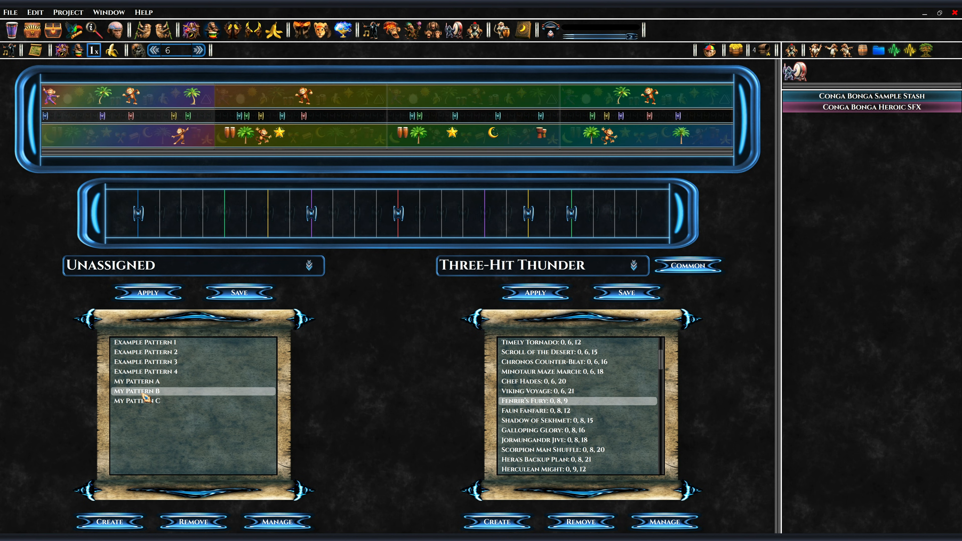
left_click(144, 401)
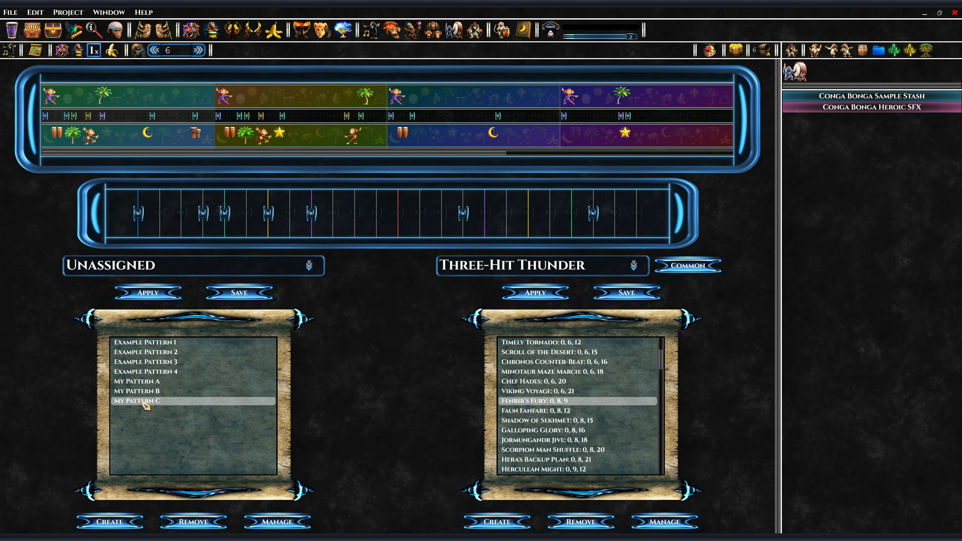
Add a custom pattern bar category named My Pattern Bar Rhythms.
left_click(279, 523)
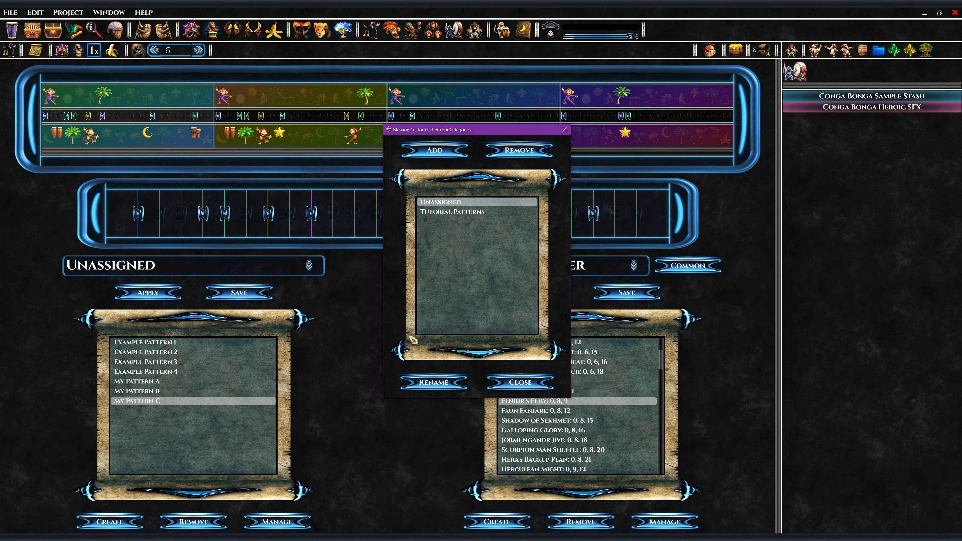
left_click(433, 153)
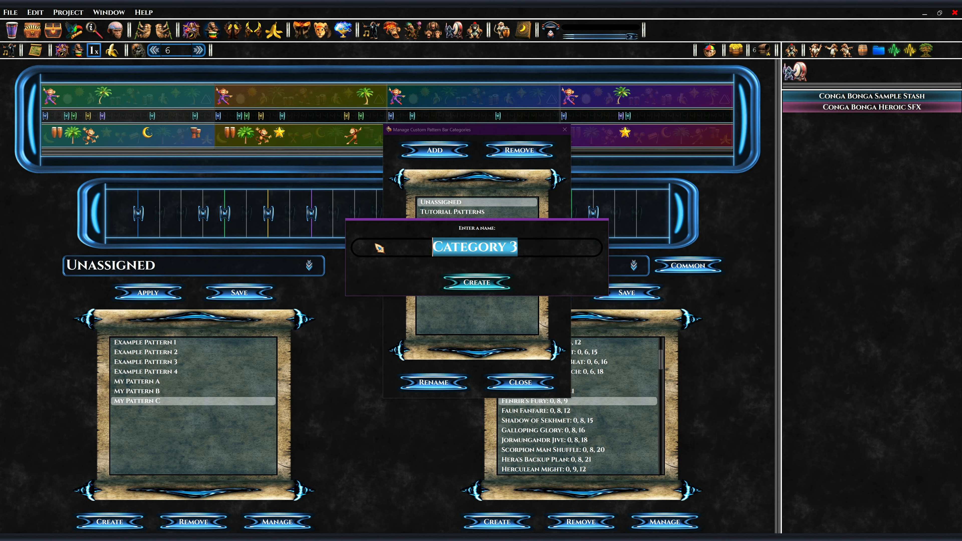
type("My Pattern Bar Rhythms")
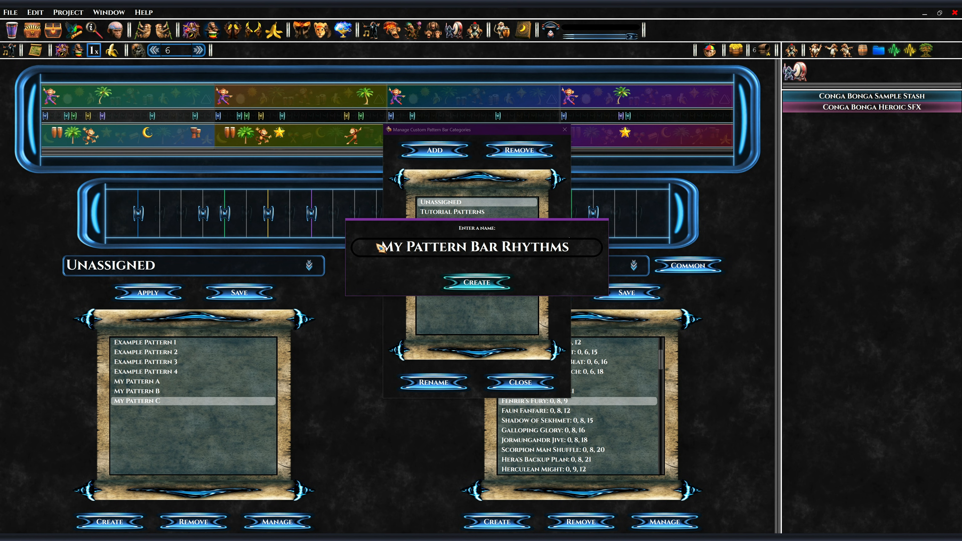
left_click(476, 283)
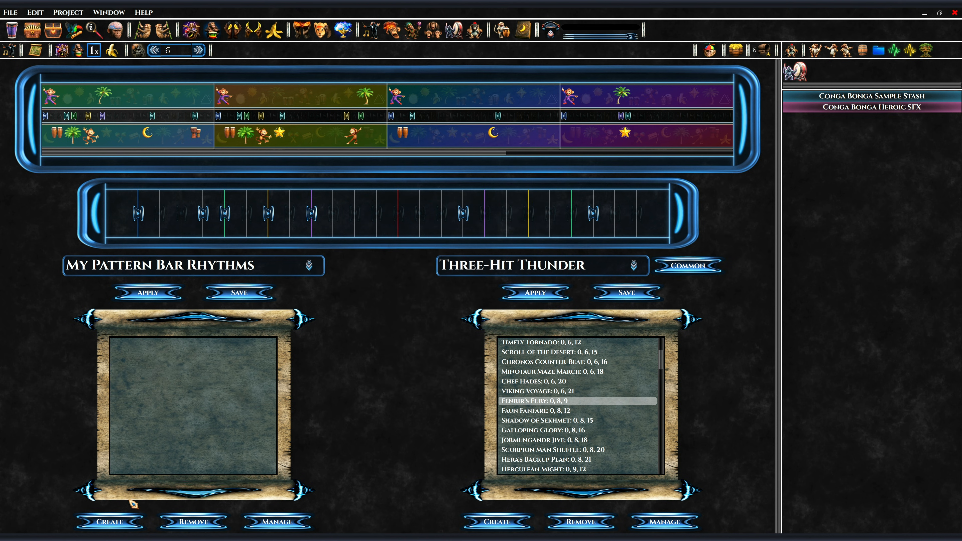
Create a pattern named Pattern Bar Rhythm in the My Pattern Bar Rhythms category.
key("BackSpace")
key("BackSpace")
type("Bar Rhythm")
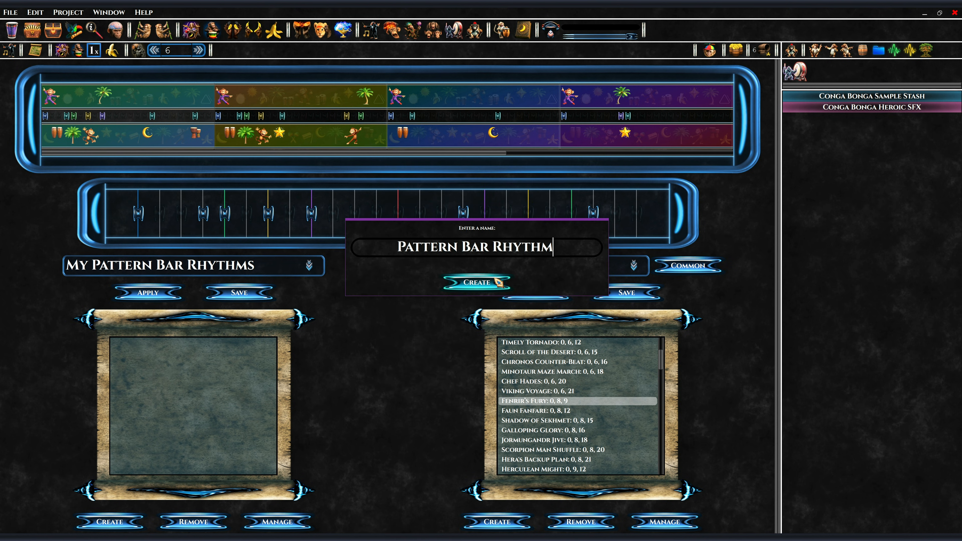
left_click(496, 281)
View the patterns in the Unassigned category and return to My Pattern Bar Rhythms.
left_click(215, 266)
left_click(217, 287)
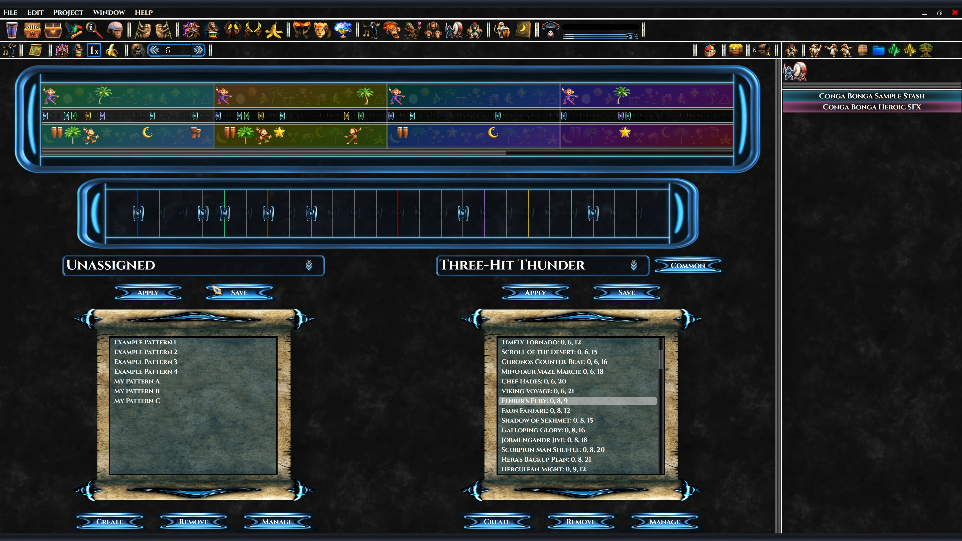
left_click(265, 267)
left_click(209, 325)
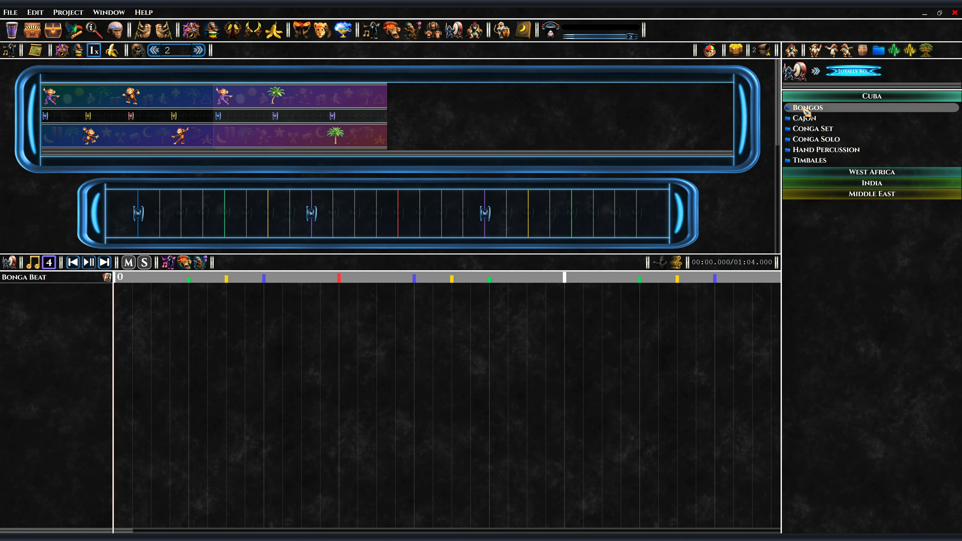
Add three Cuba Bongos samples from the Bongos A group to the Bonga Beat as tracks.
left_click(804, 109)
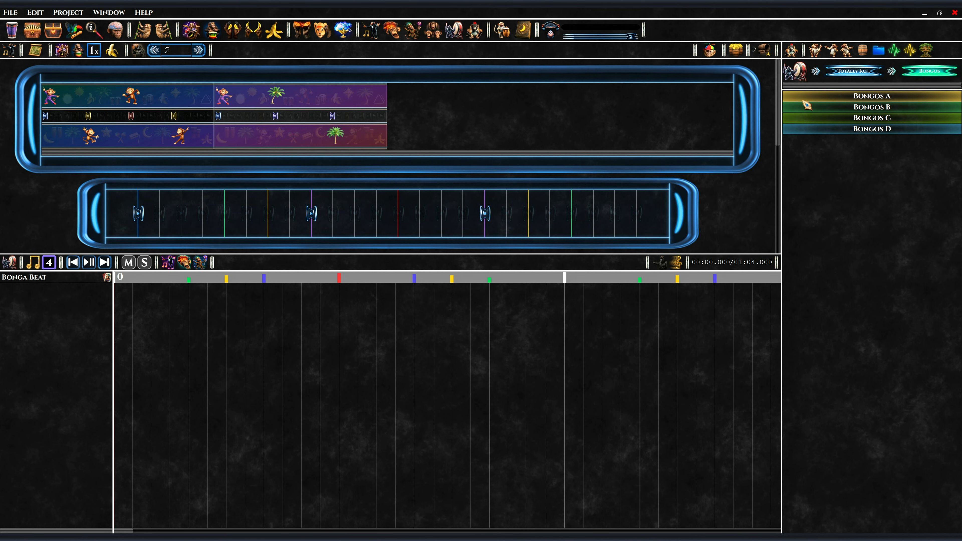
left_click(805, 98)
double_click(805, 118)
double_click(805, 119)
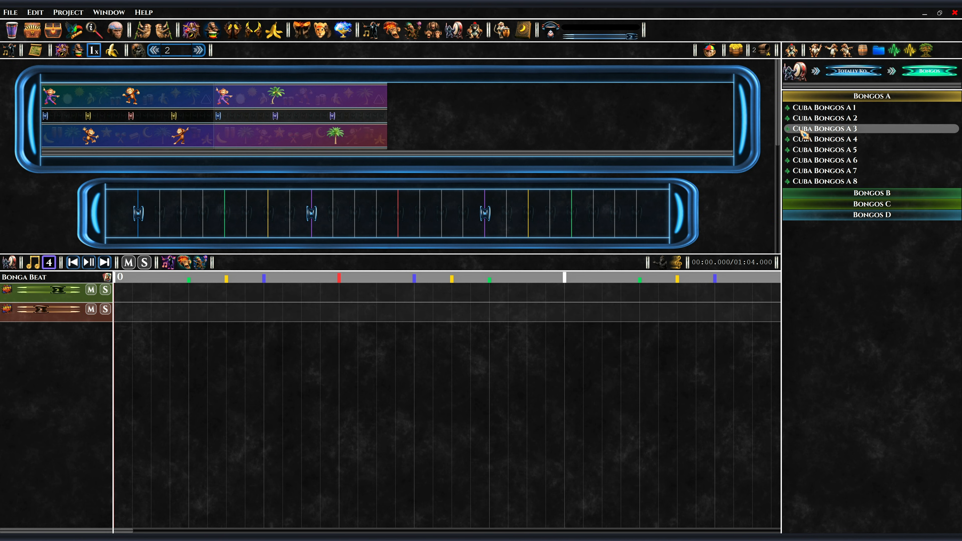
double_click(803, 131)
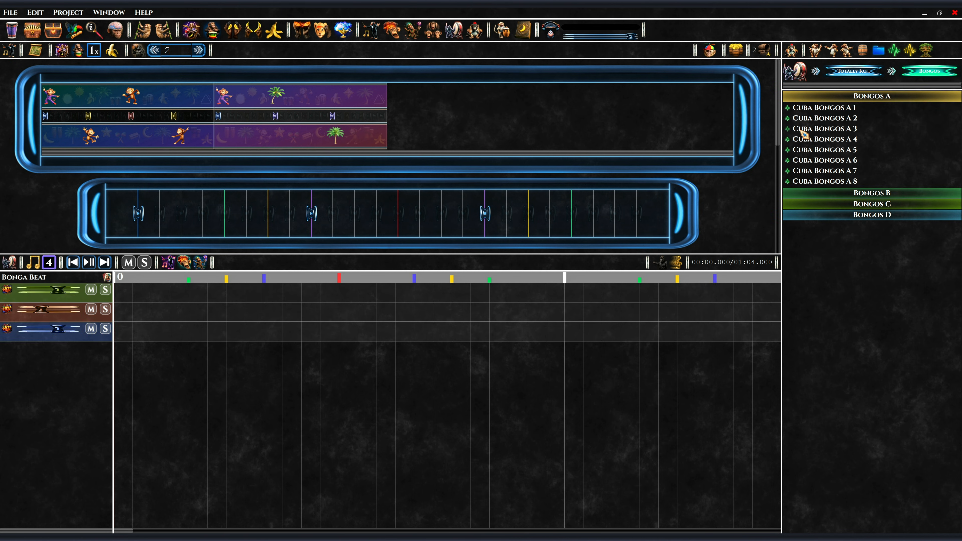
mouse_move(617, 269)
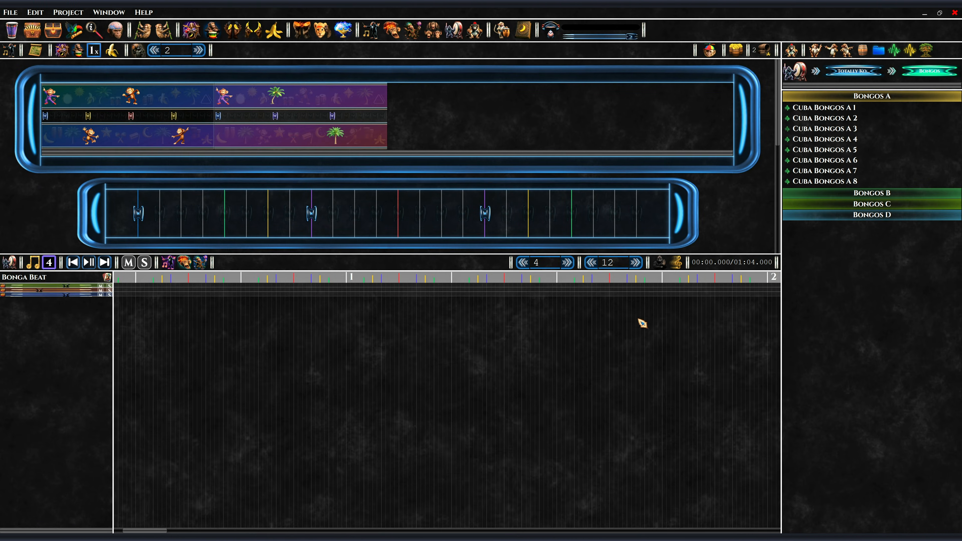
scroll(518, 323, "down", 2)
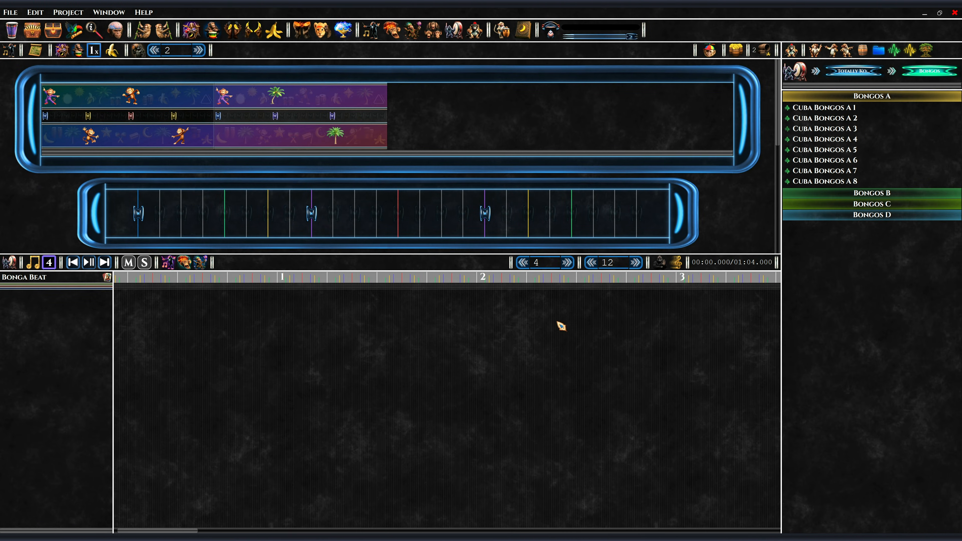
scroll(492, 330, "up", 1)
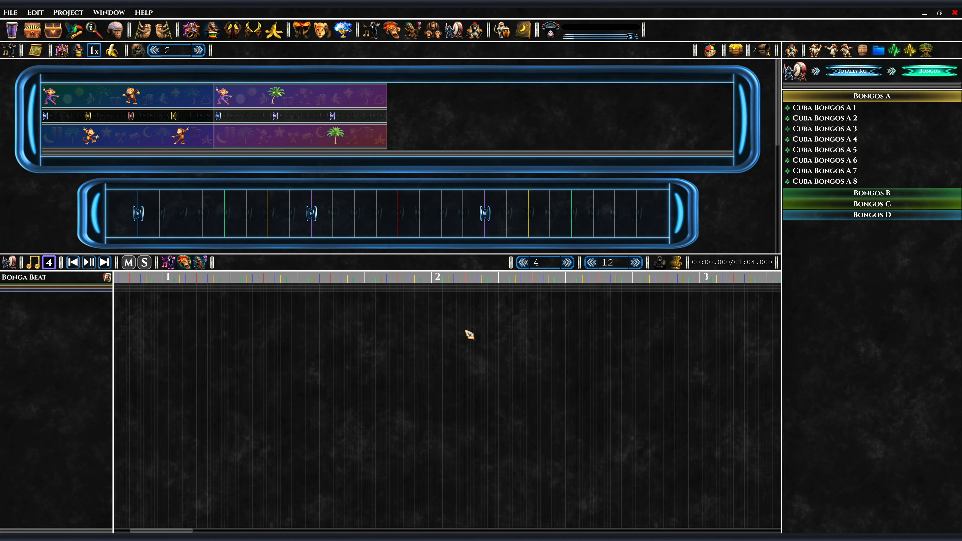
scroll(301, 375, "up", 1)
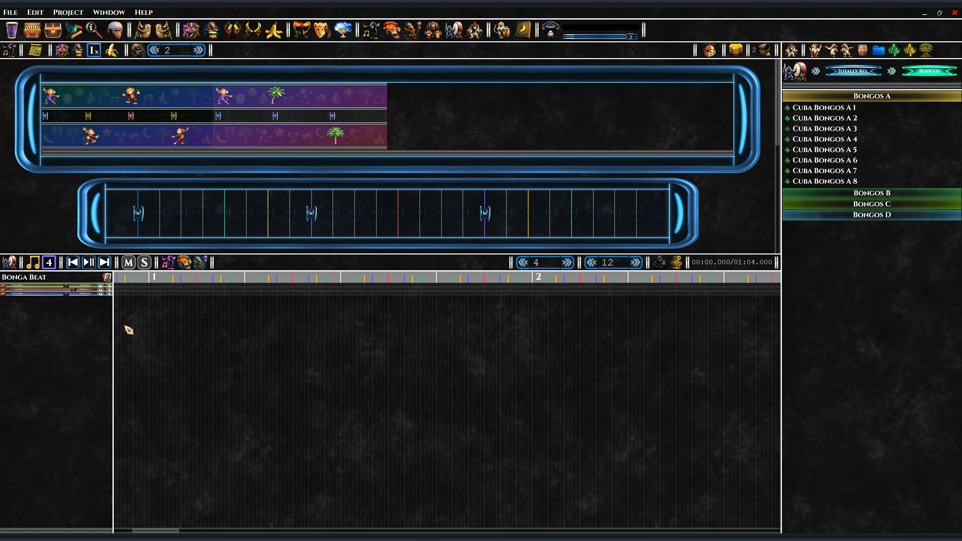
Apply the two-block pattern bar along the first bongo track.
scroll(129, 328, "up", 1)
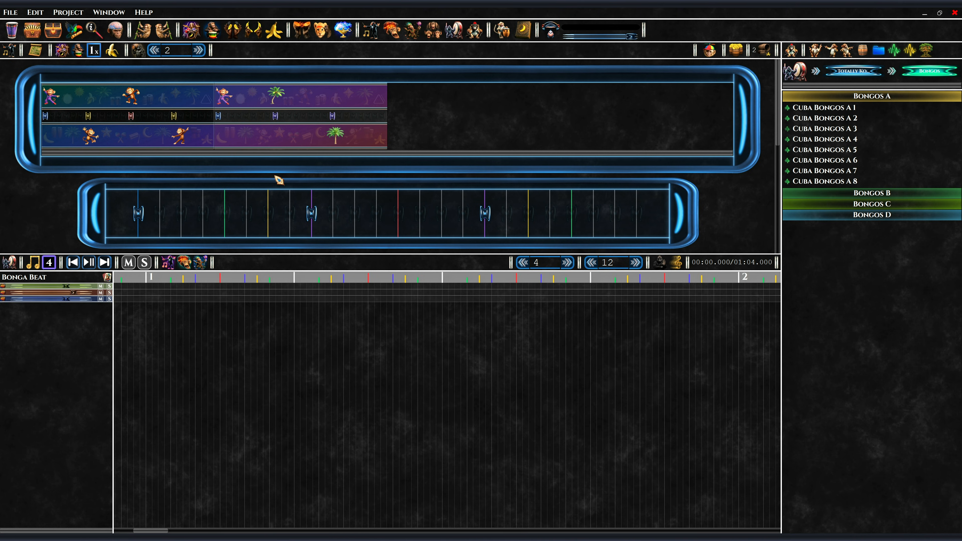
left_click(325, 32)
left_click_drag(639, 378, 692, 333)
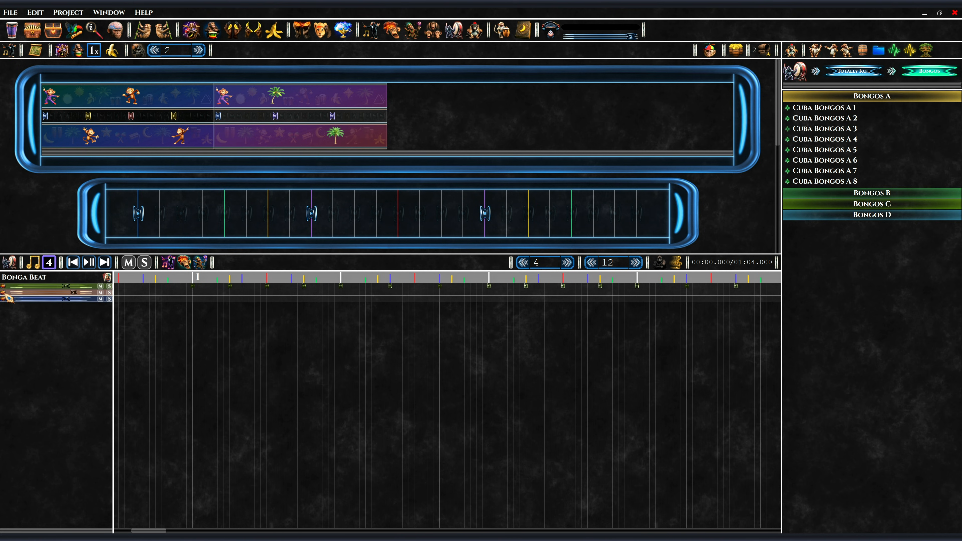
Set the pattern bar's empty-block spacing to 2 and apply the pattern bar to the second bongo track.
left_click(735, 52)
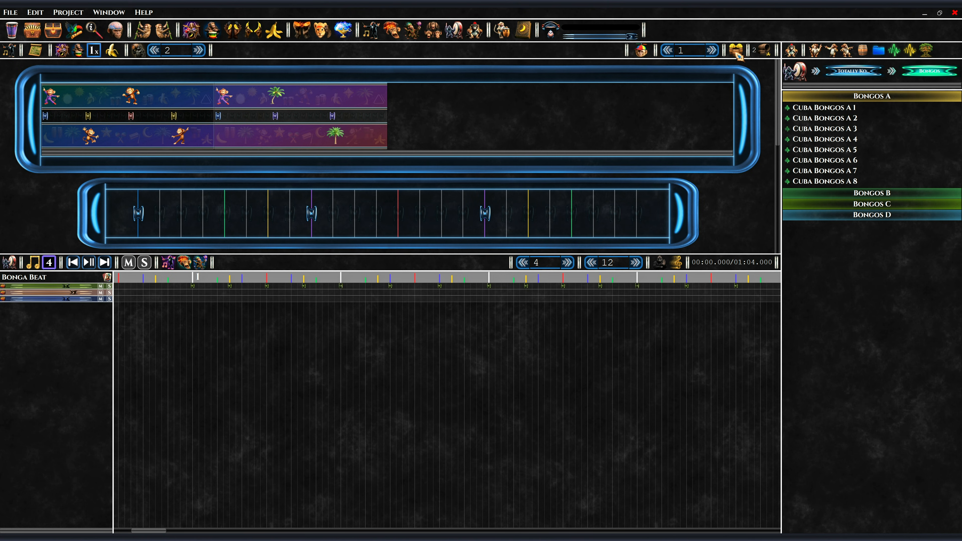
left_click(712, 51)
left_click(330, 37)
scroll(636, 344, "right", 3)
scroll(406, 351, "right", 1)
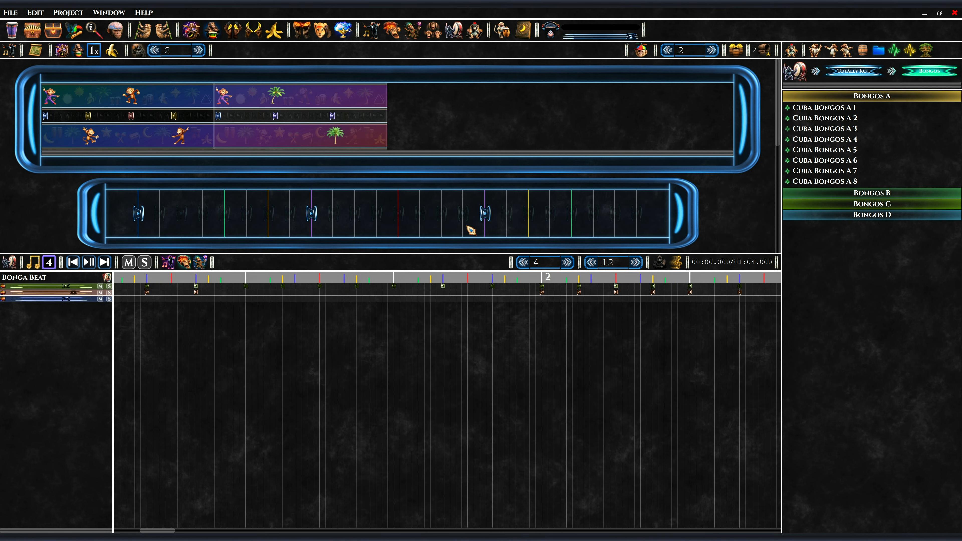
scroll(672, 350, "right", 8)
scroll(293, 360, "right", 3)
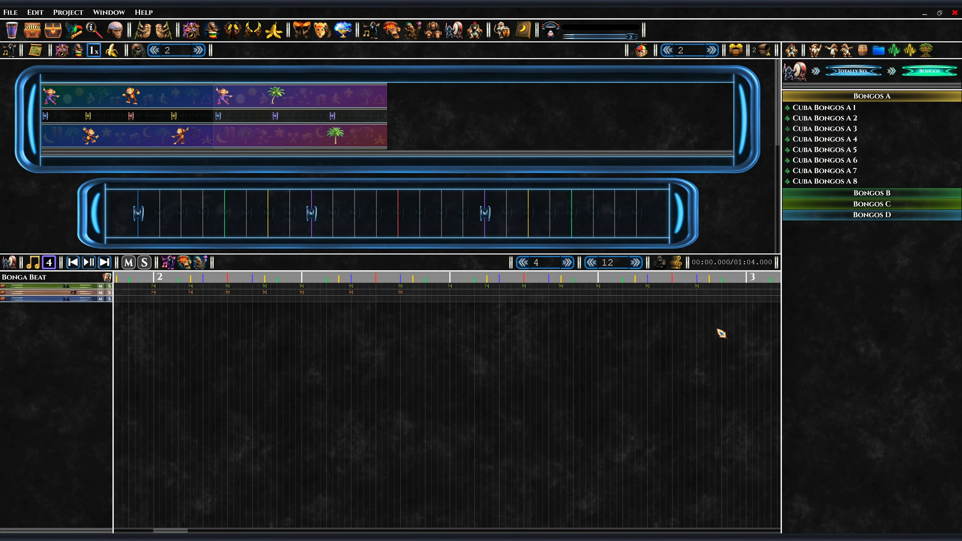
scroll(568, 355, "left", 15)
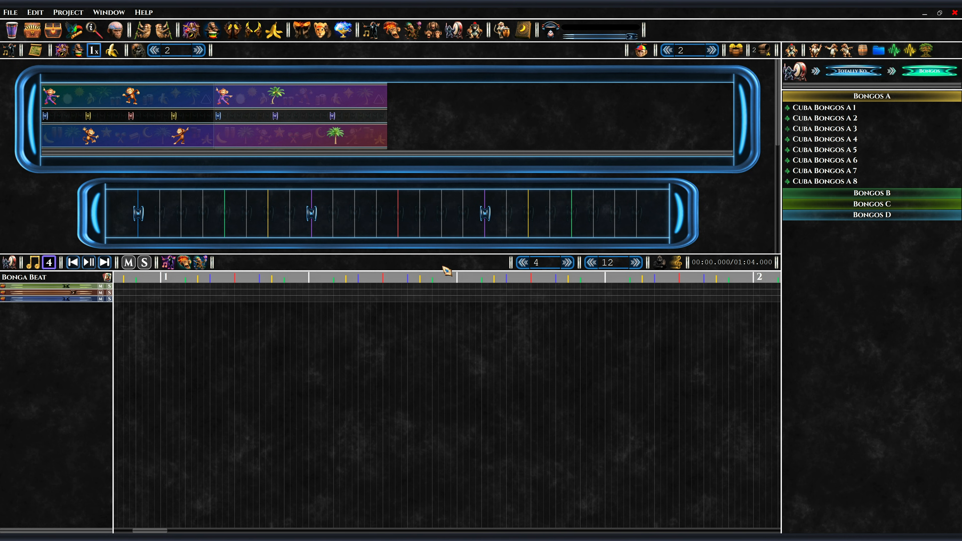
Append two blank blocks to the end of the pattern bar and remove them again.
left_click(471, 113)
left_click(629, 119)
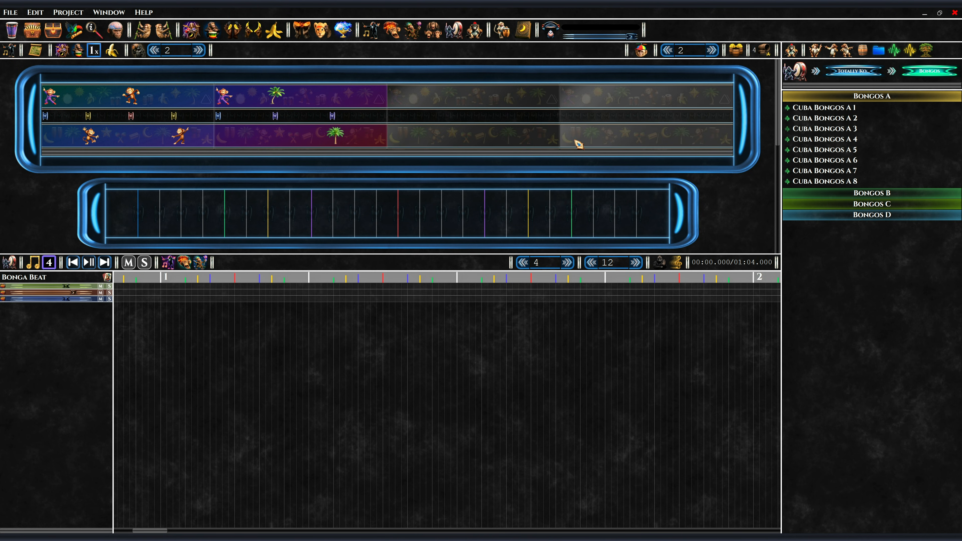
right_click(603, 128)
right_click(513, 125)
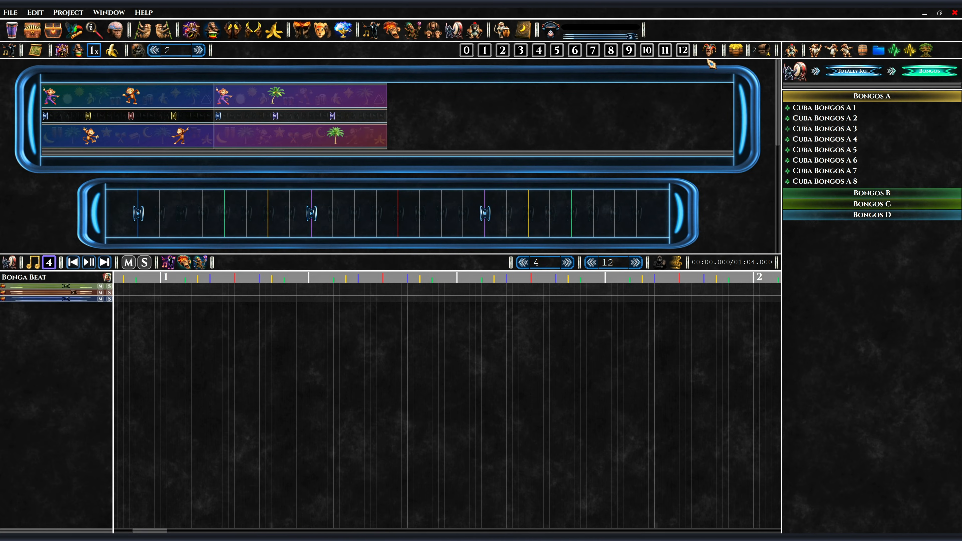
Clear the pattern bar and refill it with four blank blocks.
left_click(762, 53)
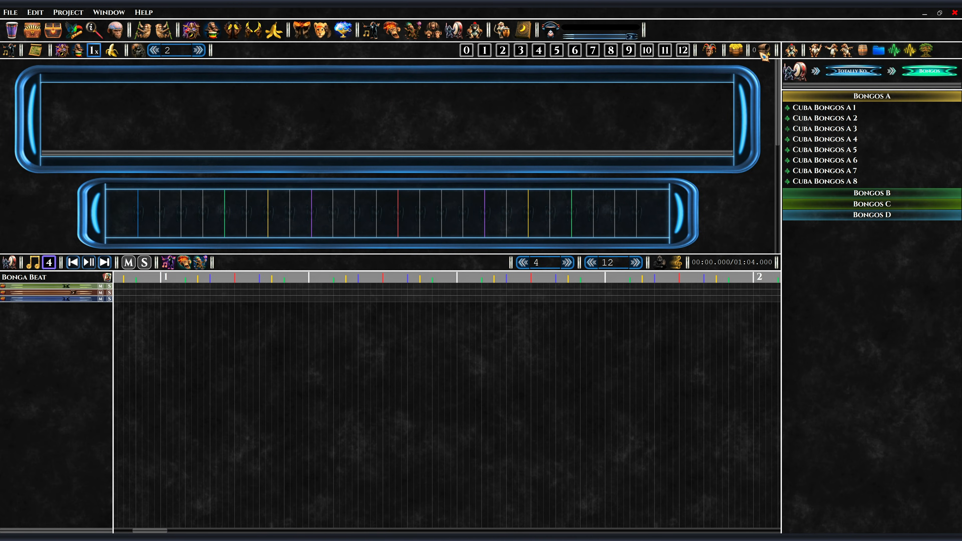
left_click(378, 37)
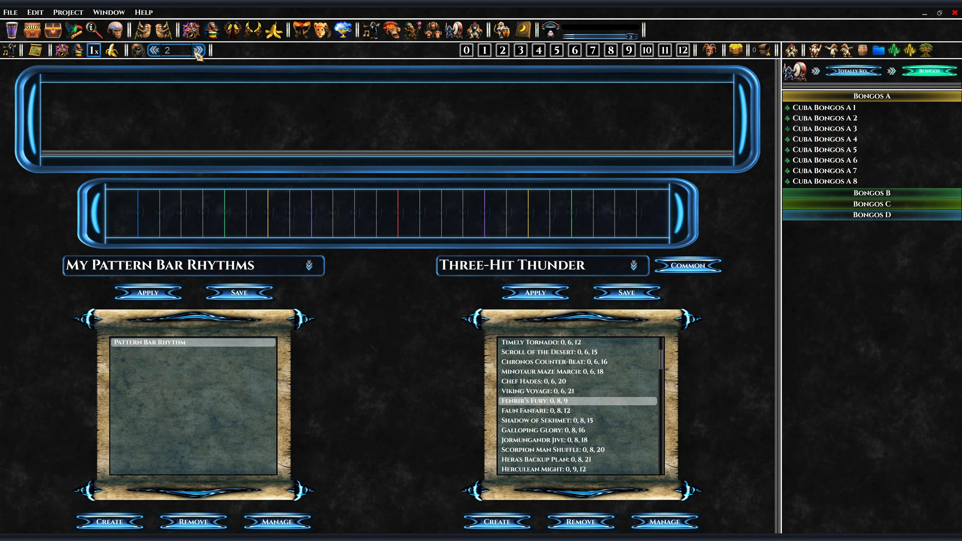
left_click(139, 51)
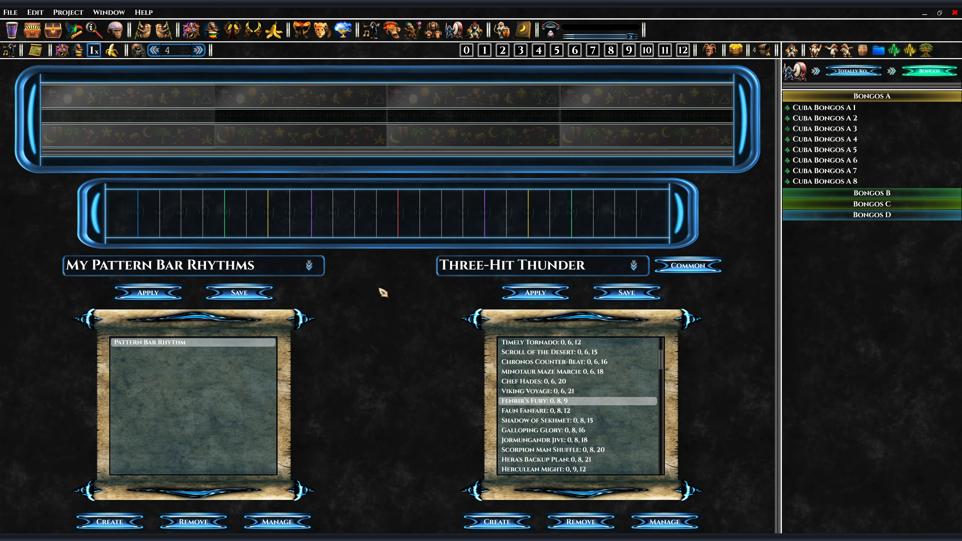
Apply Disco Biscuit Dilemma from Seven-Hit Swagger I to the first block and fill the others, ending with Thesaurus Thrum from Nine-Hit Novelties.
left_click(609, 267)
scroll(542, 360, "down", 5)
left_click(541, 305)
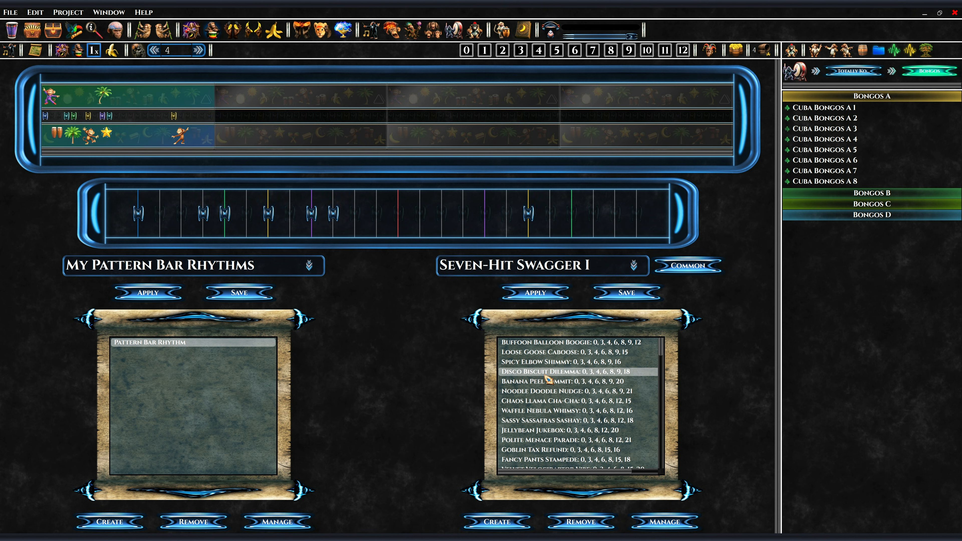
left_click(545, 266)
left_click(545, 380)
left_click(545, 265)
left_click(548, 448)
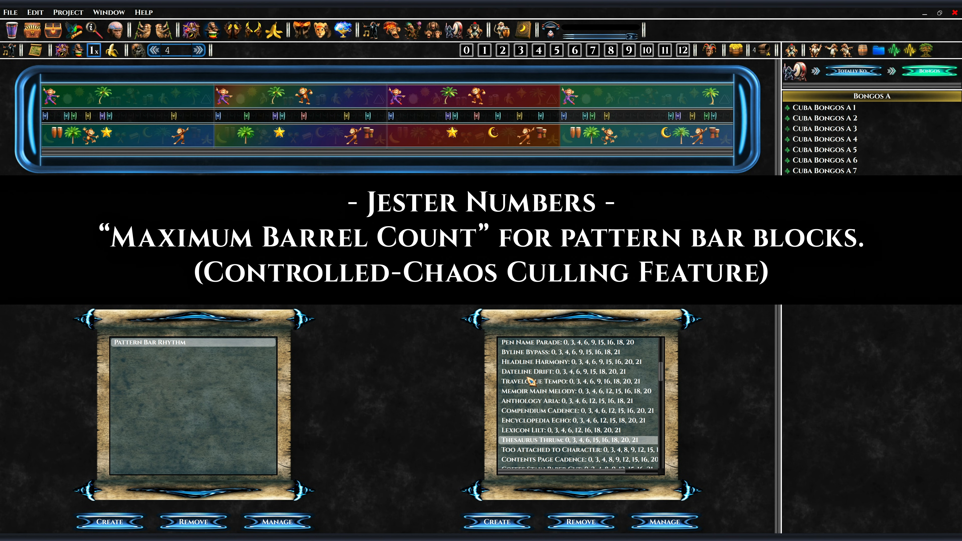
Select jester numbers 4, 5 and 6 as maximum barrel counts for the pattern bar blocks.
left_click(538, 50)
left_click(556, 50)
left_click(575, 51)
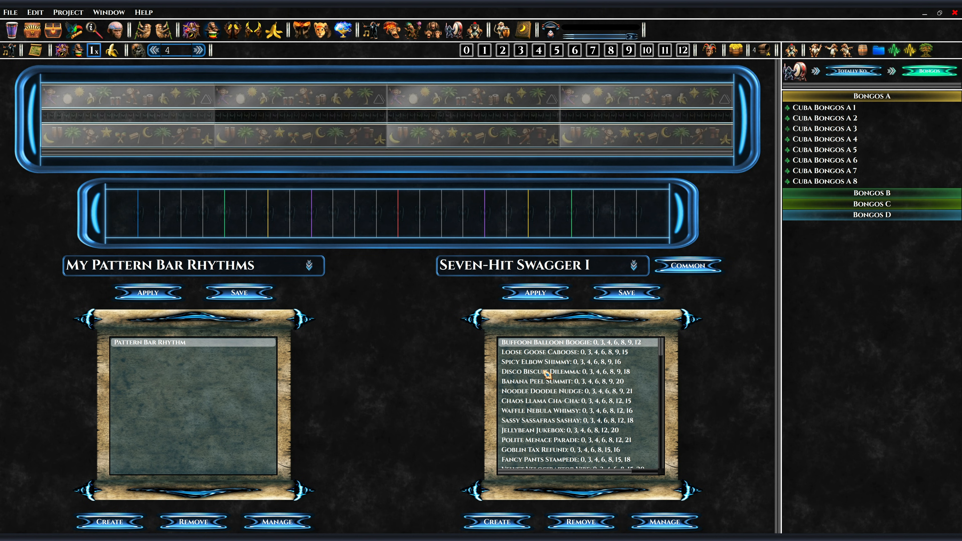
Fill the four blank blocks with common patterns, using Disco Biscuit Dilemma in the first and Thesaurus Thrum in the fourth.
left_click(546, 371)
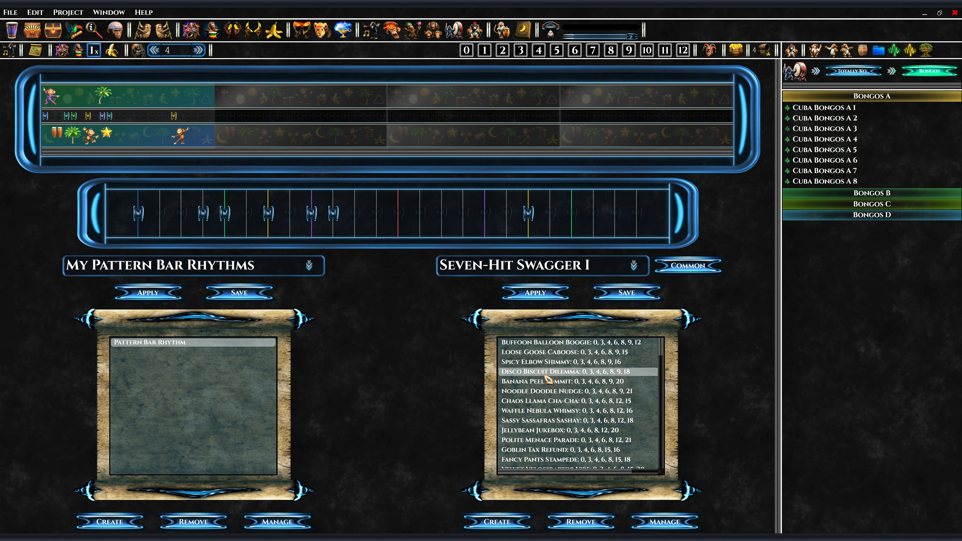
left_click(633, 265)
left_click(549, 391)
left_click(577, 430)
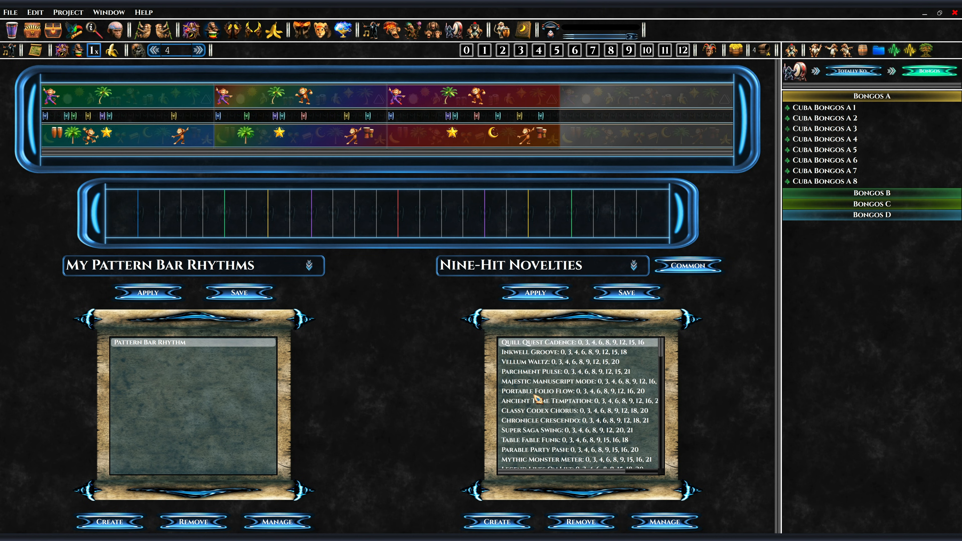
left_click(547, 441)
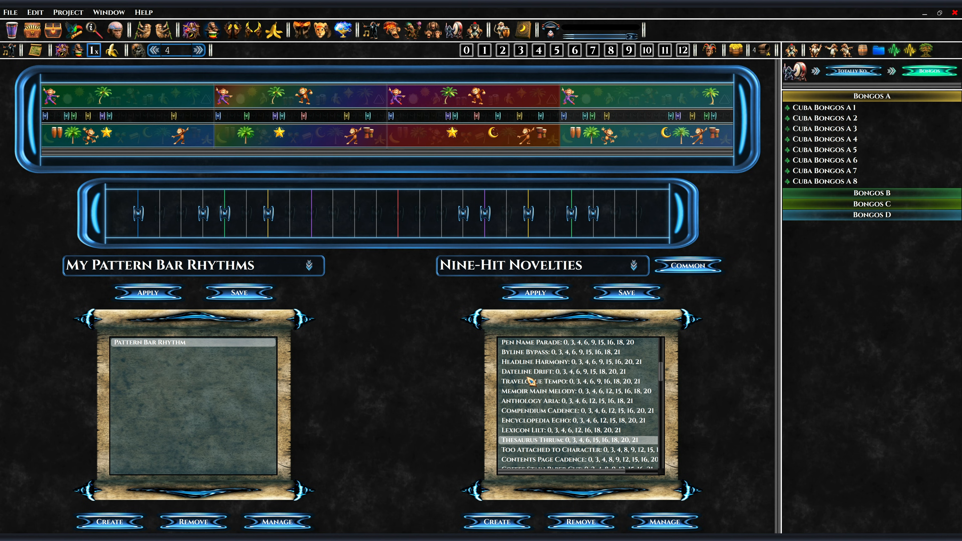
Enable jester numbers 4, 5 and 6 and apply the four-block pattern bar to the first bongo track.
left_click(538, 51)
left_click(559, 51)
left_click(453, 30)
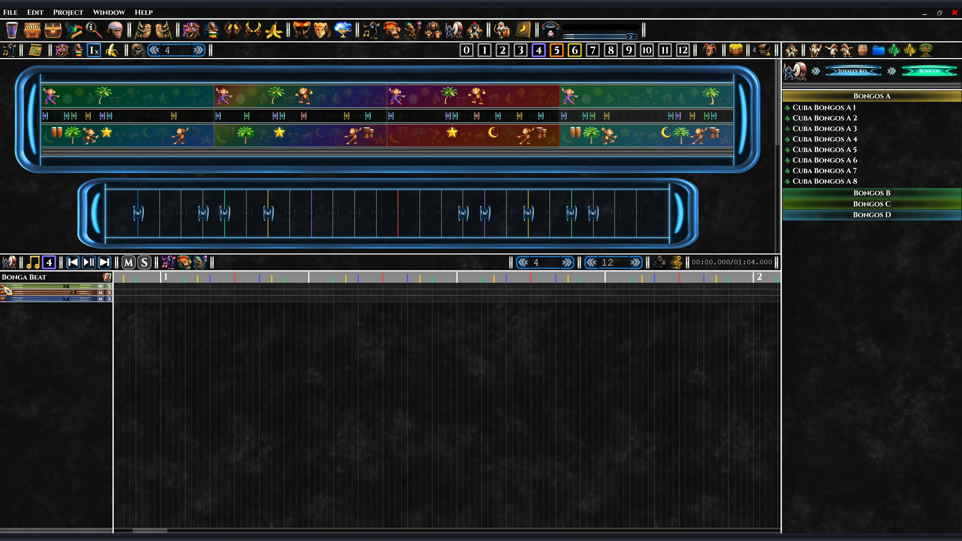
left_click(324, 36)
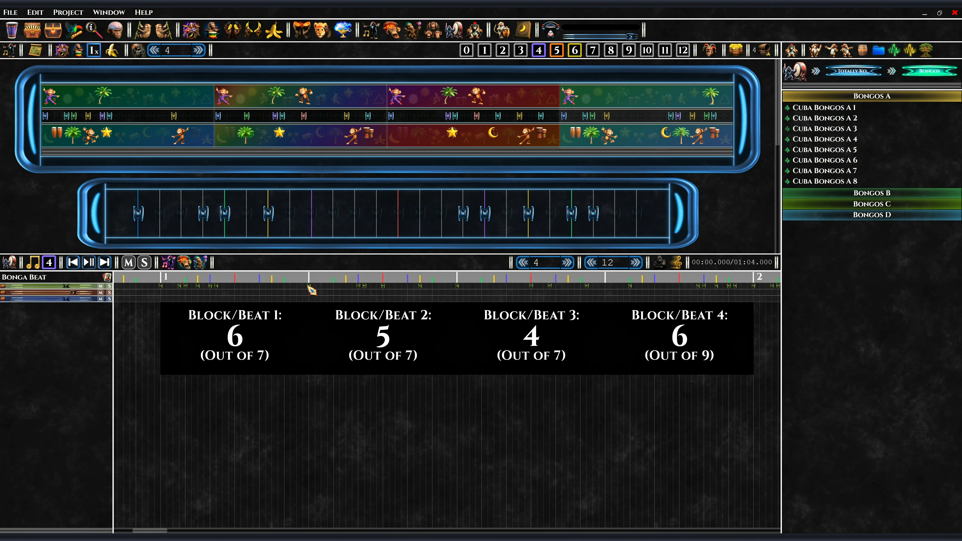
scroll(379, 292, "right", 5)
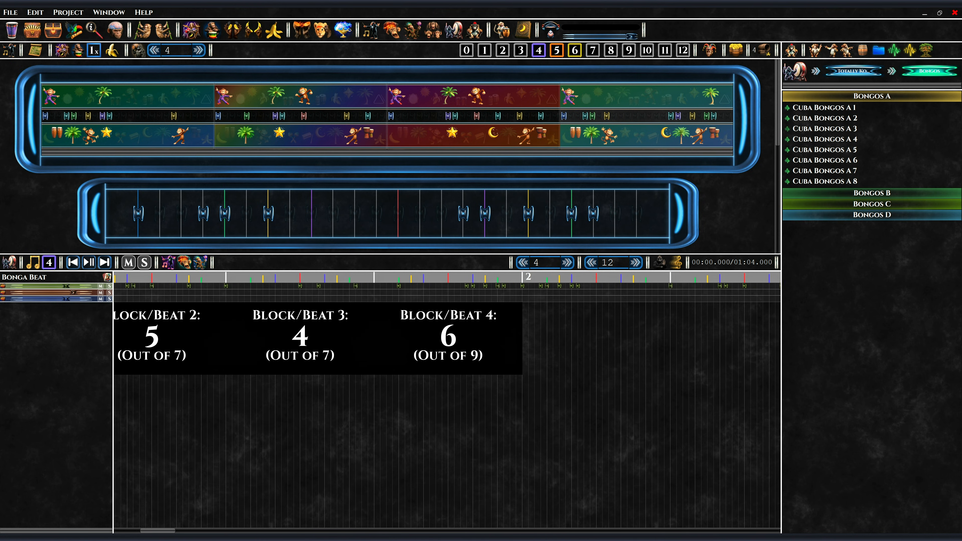
scroll(356, 291, "right", 3)
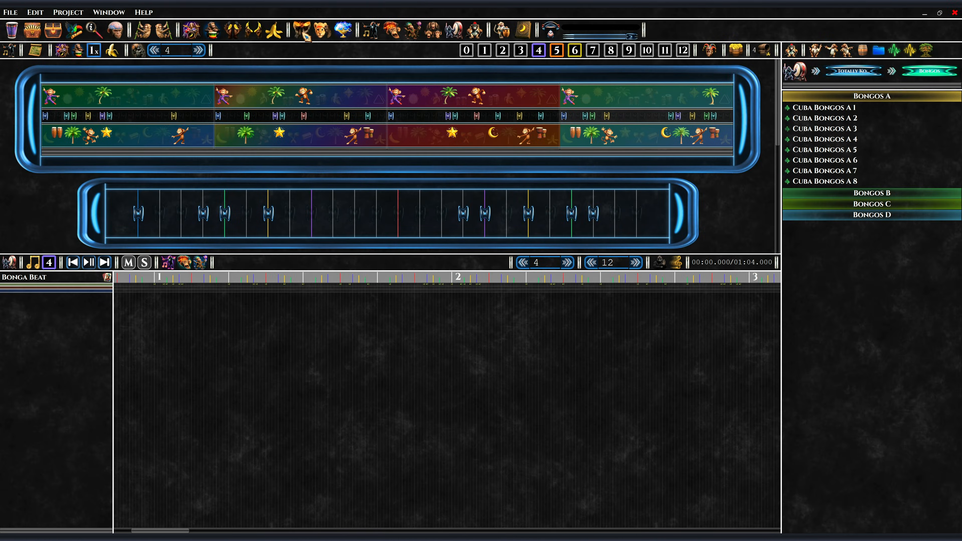
Switch the mask colouring mode to the grid option.
left_click(305, 34)
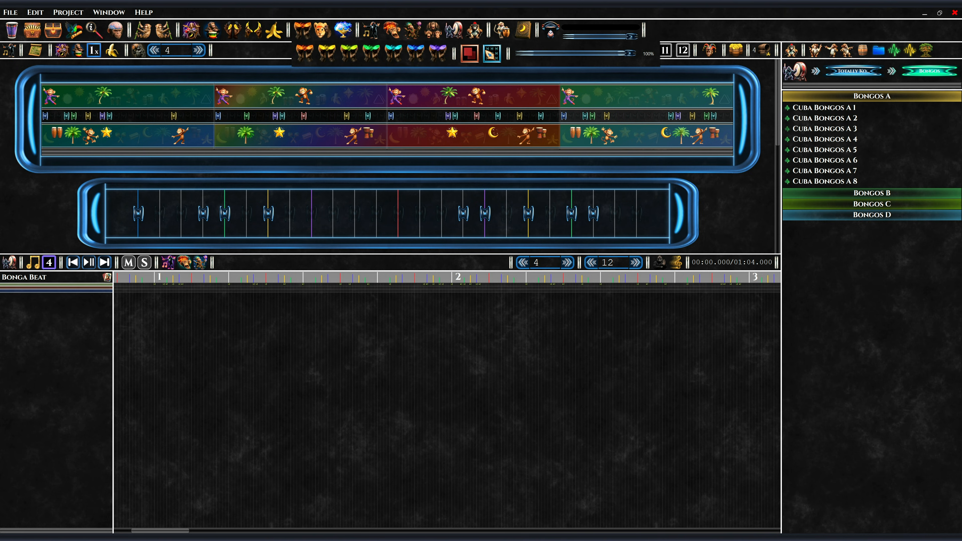
left_click(491, 54)
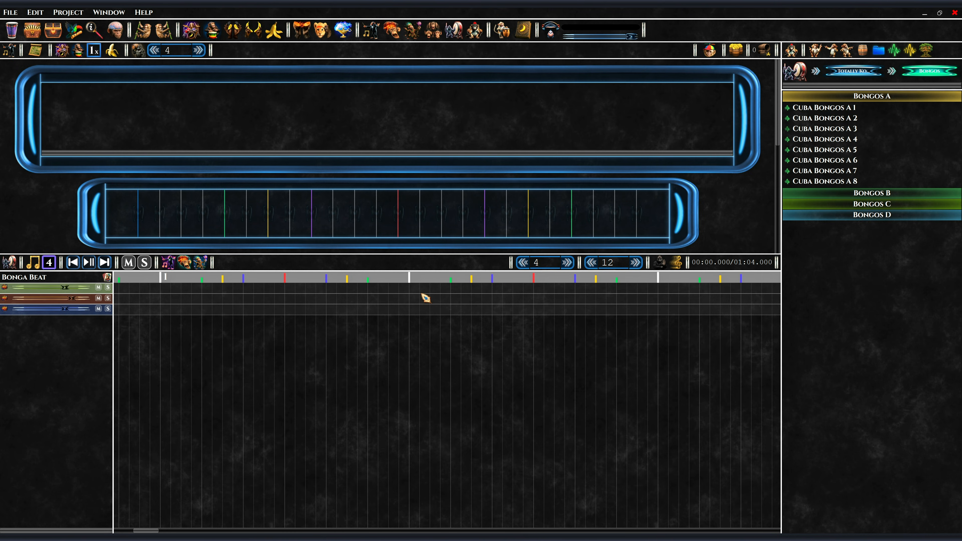
Create a single pattern bar block with a barrel in every slot and return to the Bonga Beat tracks.
left_click(372, 34)
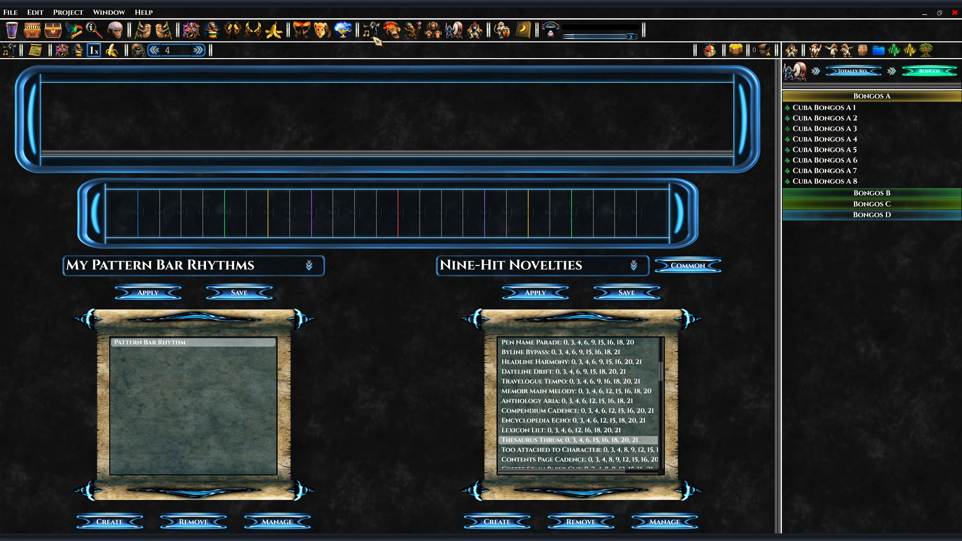
left_click(248, 107)
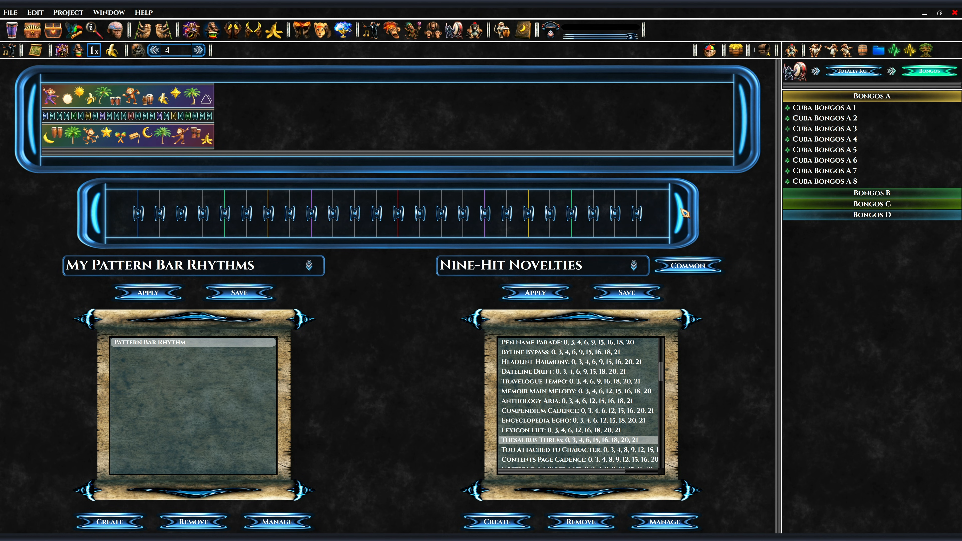
left_click(454, 30)
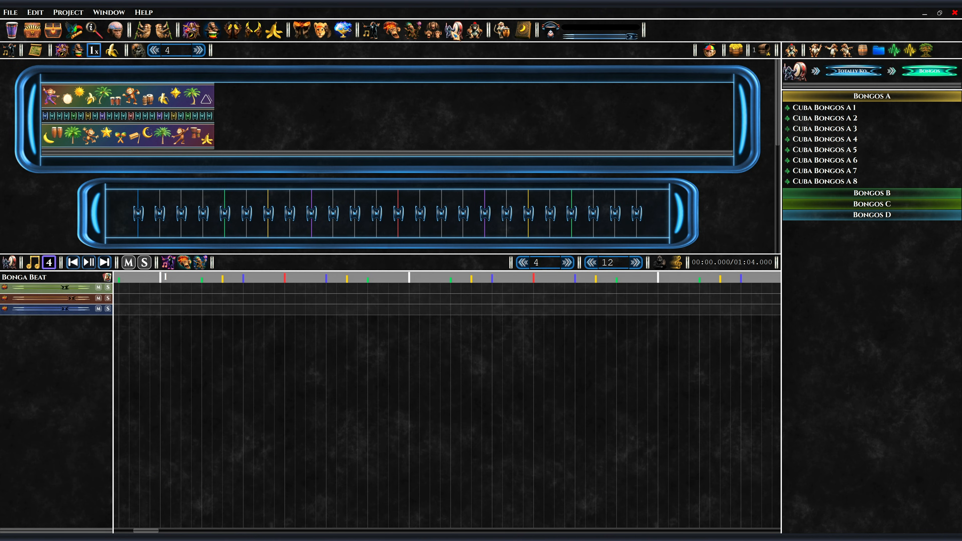
Add Cuba Bongos A 4, A 5, A 6 and A 7 to the Bonga Beat as tracks.
double_click(821, 140)
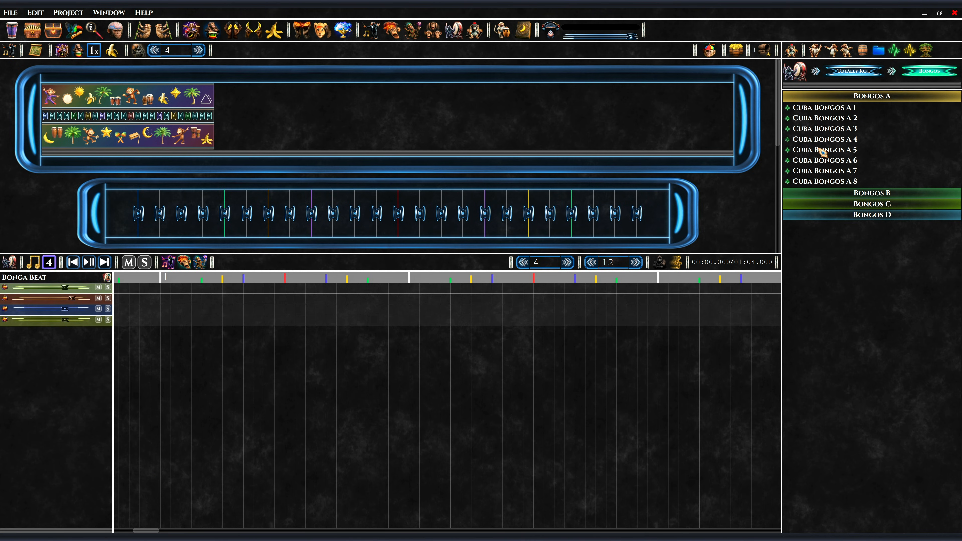
double_click(821, 150)
double_click(820, 160)
double_click(820, 170)
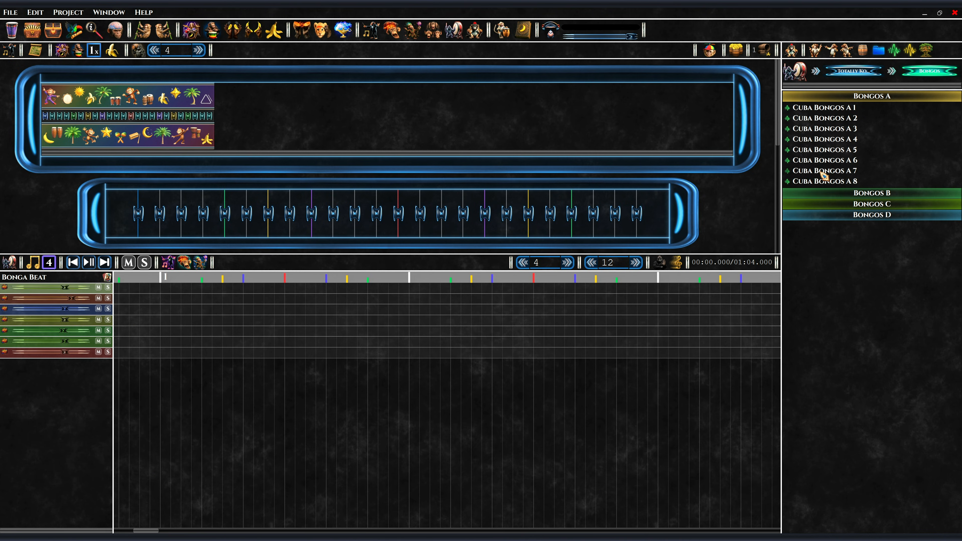
Set the timeline value of 12 to 5 and apply the fully filled pattern block to the first bongo track.
left_click(302, 33)
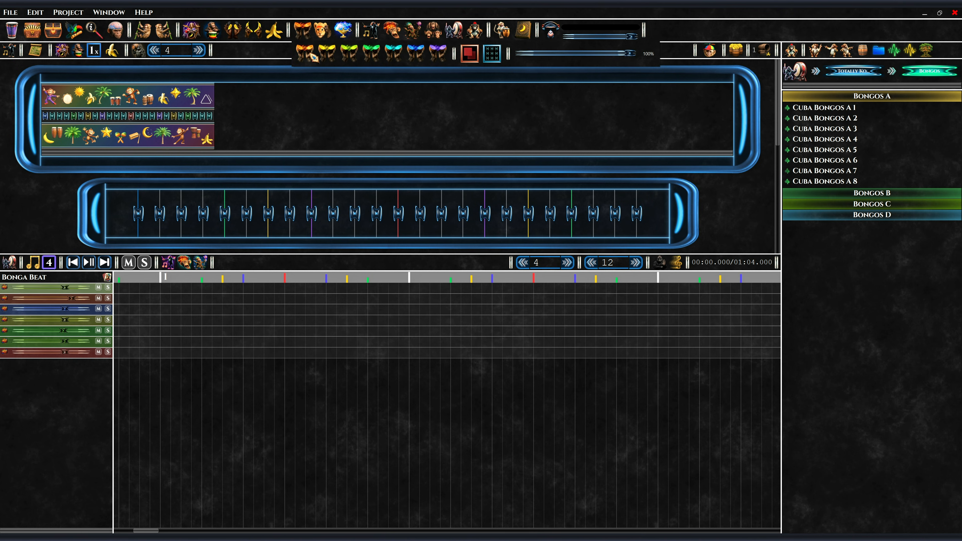
left_click(592, 263)
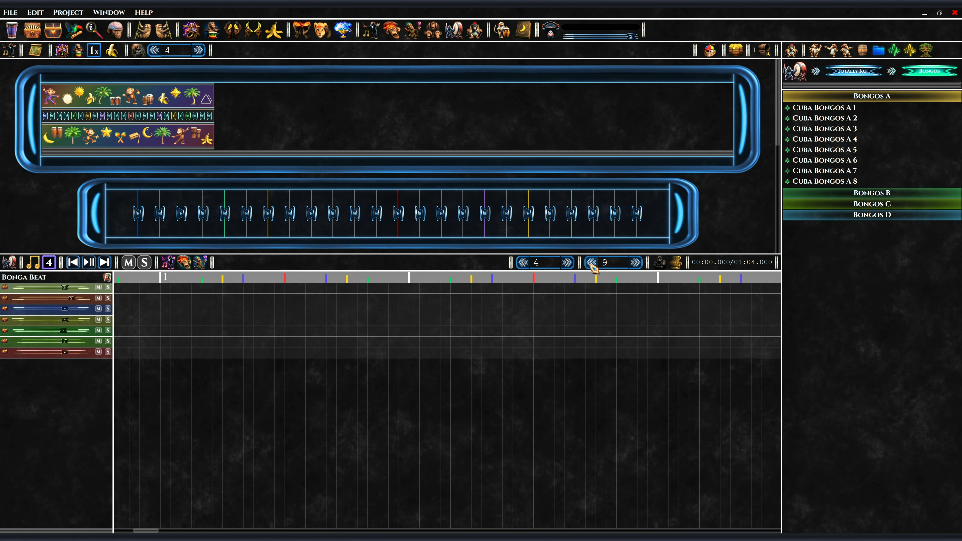
scroll(483, 339, "up", 3)
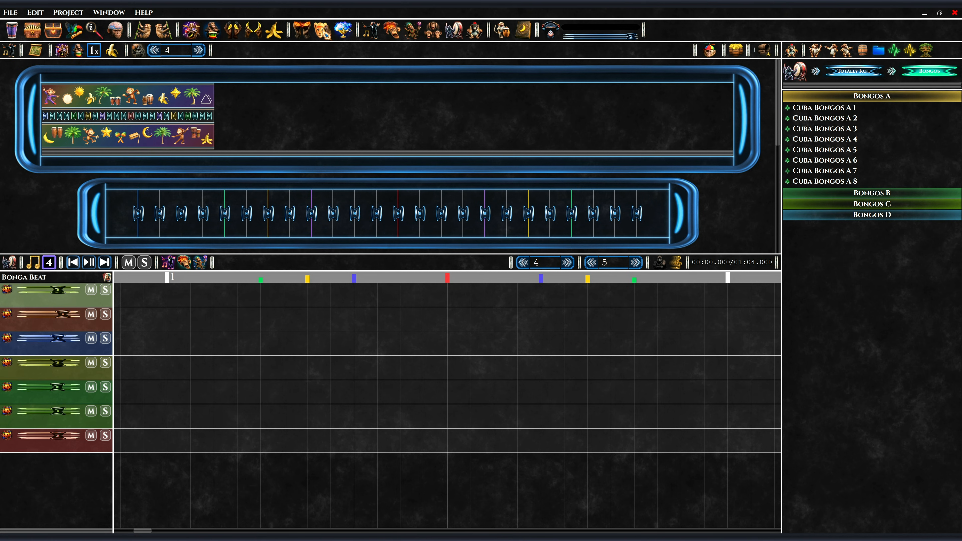
left_click(322, 30)
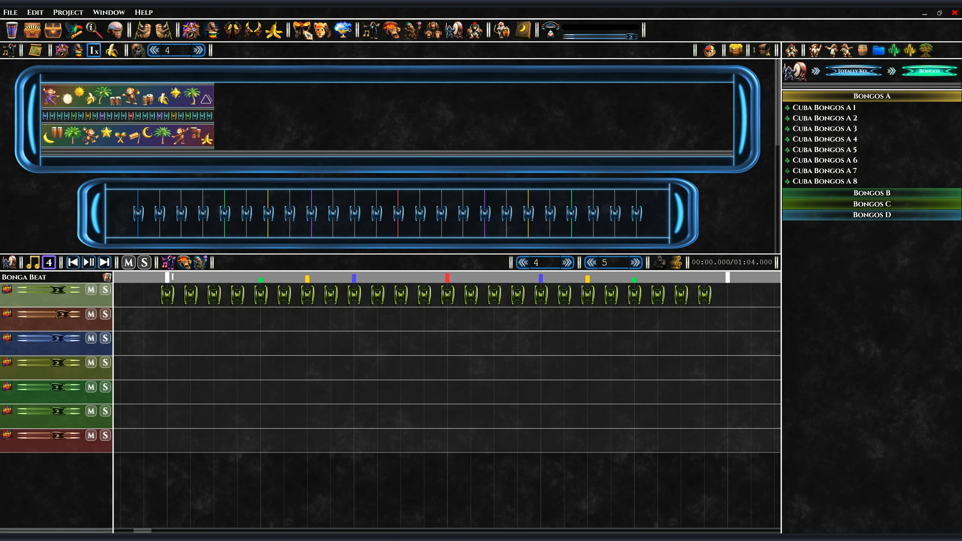
Choose the yellow mask and apply the fully filled pattern block through it to the second bongo track.
left_click(303, 33)
left_click(326, 56)
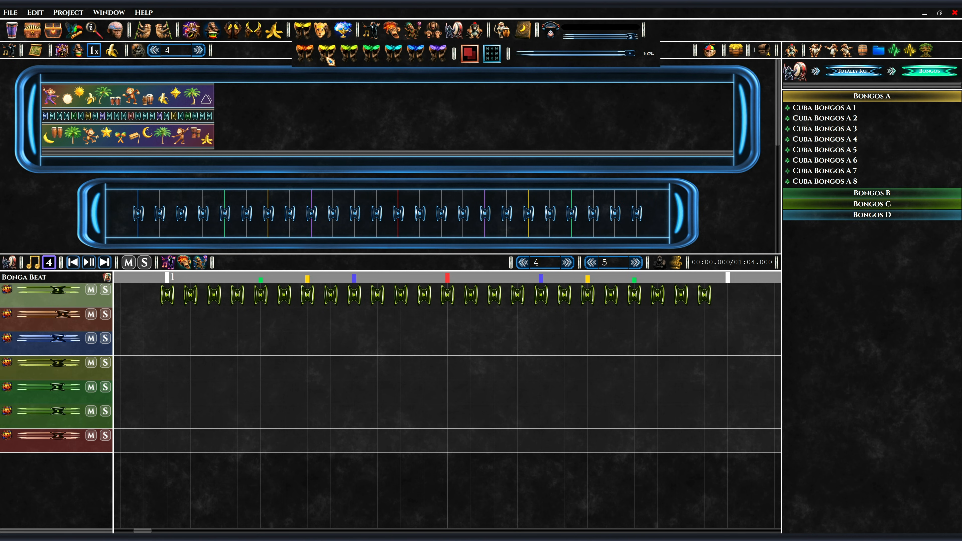
left_click(303, 31)
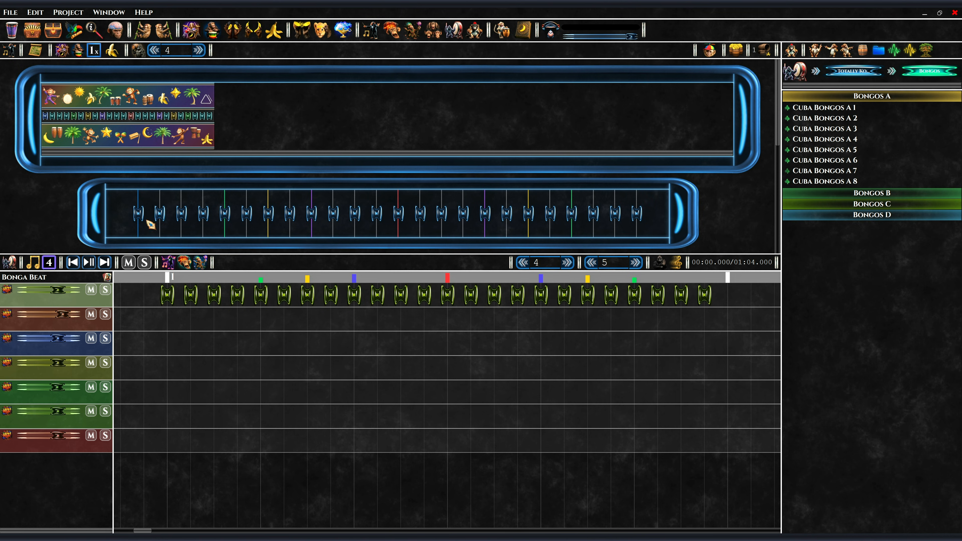
left_click(10, 327)
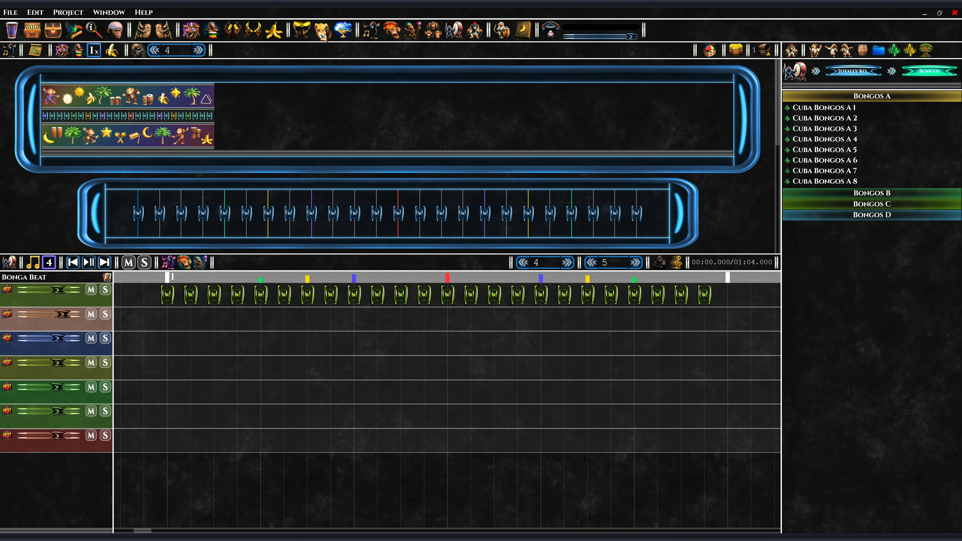
left_click(321, 36)
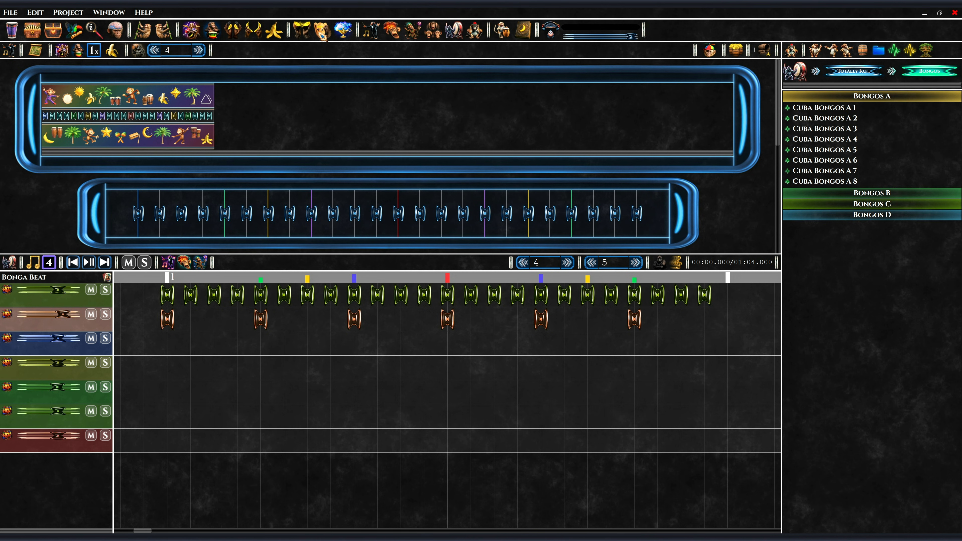
Choose the lime mask and apply the fully filled pattern block through it to the third bongo track.
left_click(306, 36)
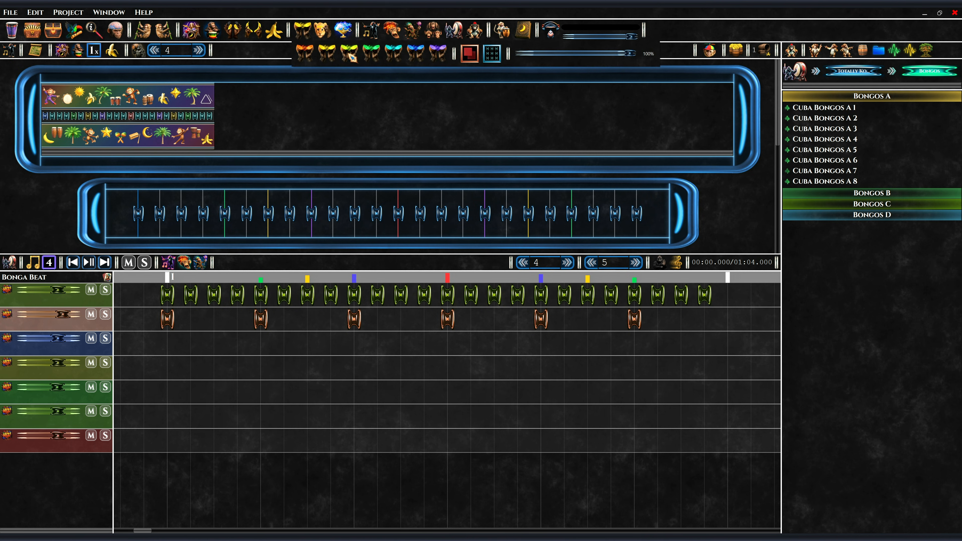
left_click(308, 36)
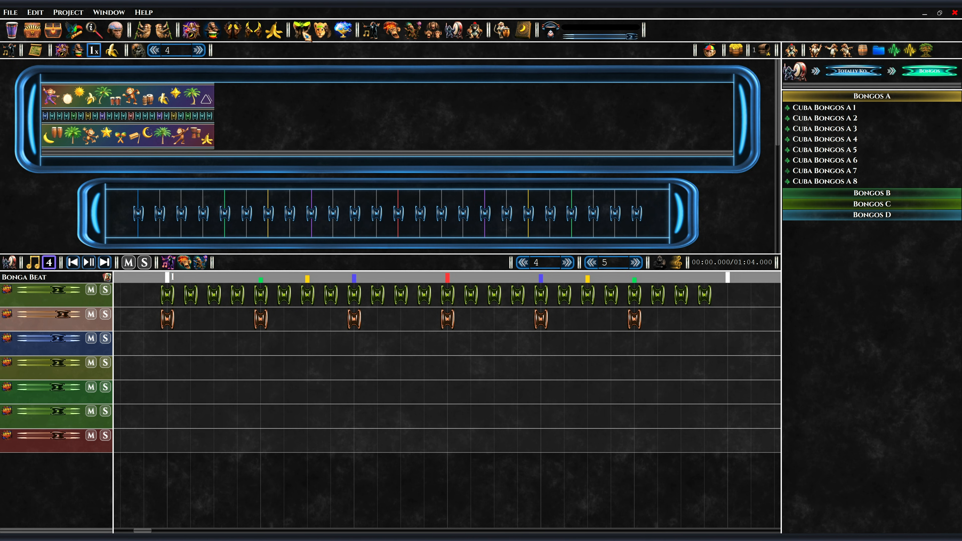
left_click(23, 343)
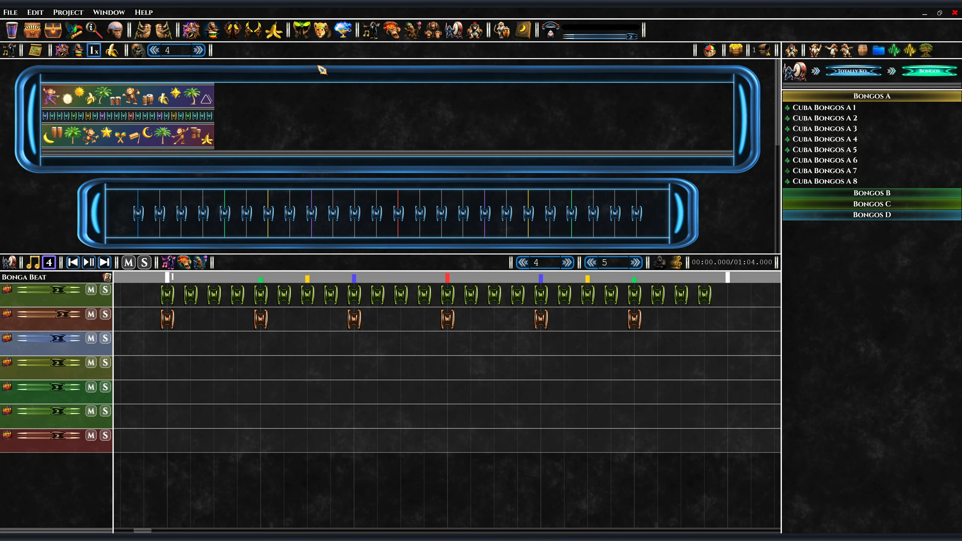
left_click(322, 38)
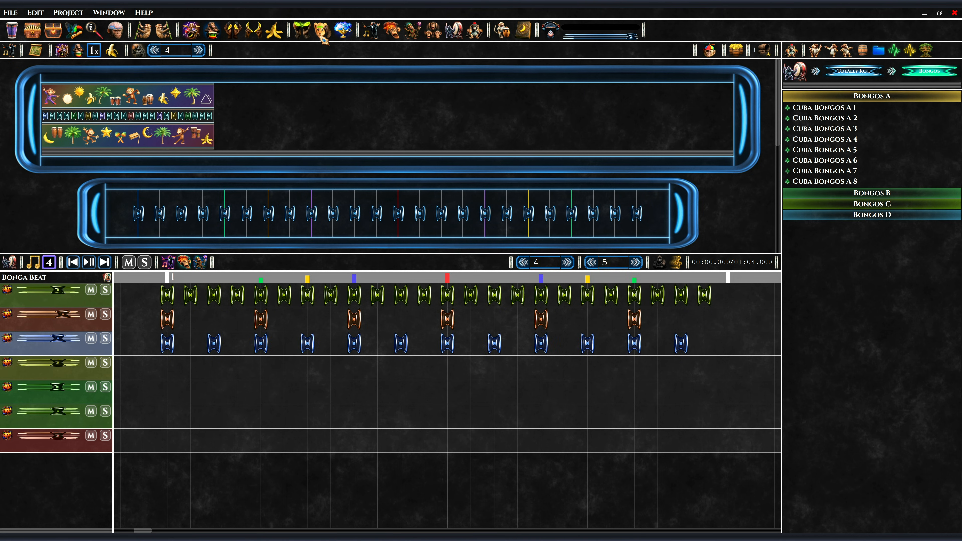
Apply the filled pattern block to the fourth bongo track with the green mask and to the fifth with the teal mask.
left_click(302, 30)
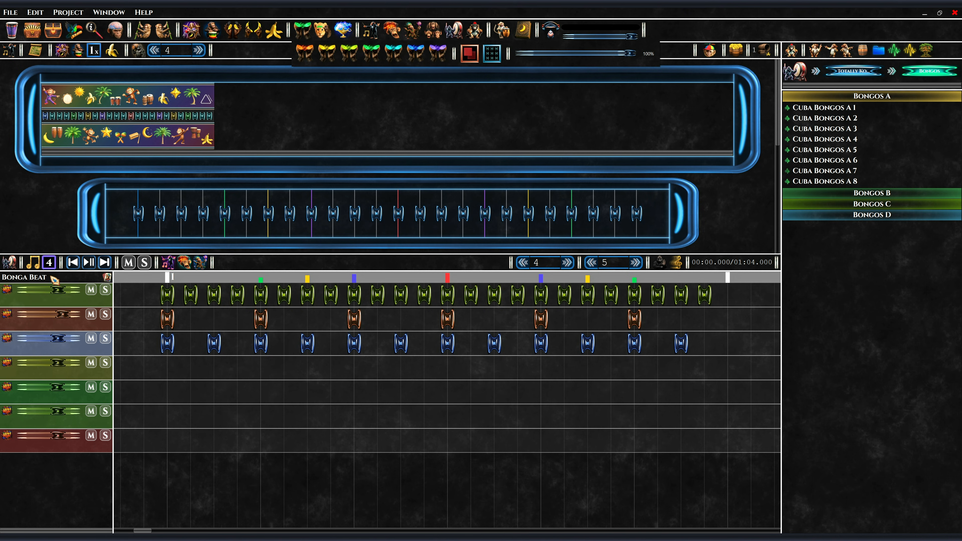
left_click(16, 365)
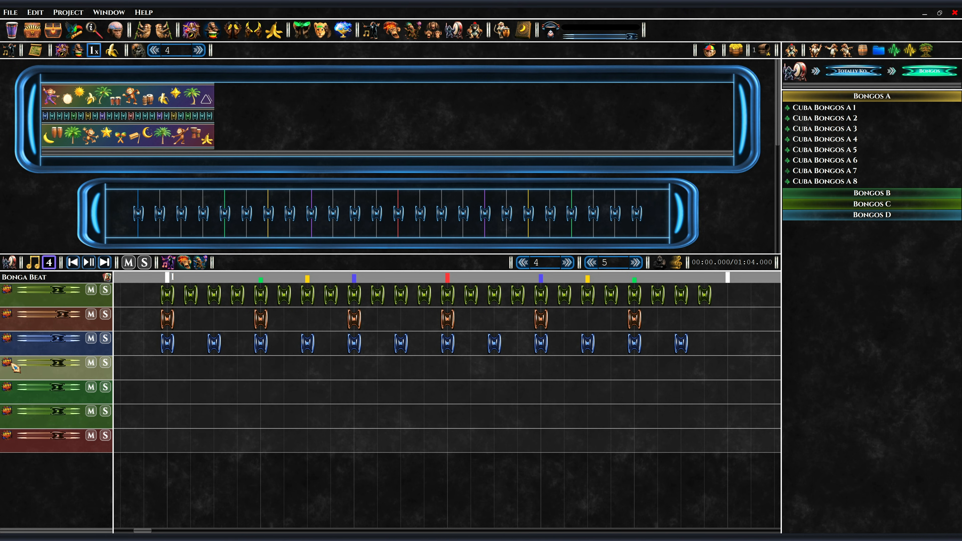
left_click(322, 31)
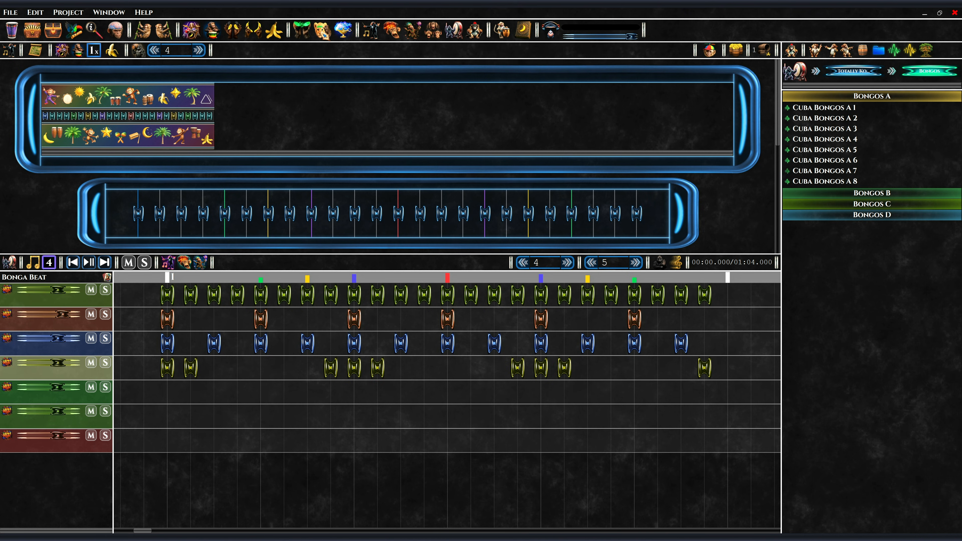
left_click(302, 30)
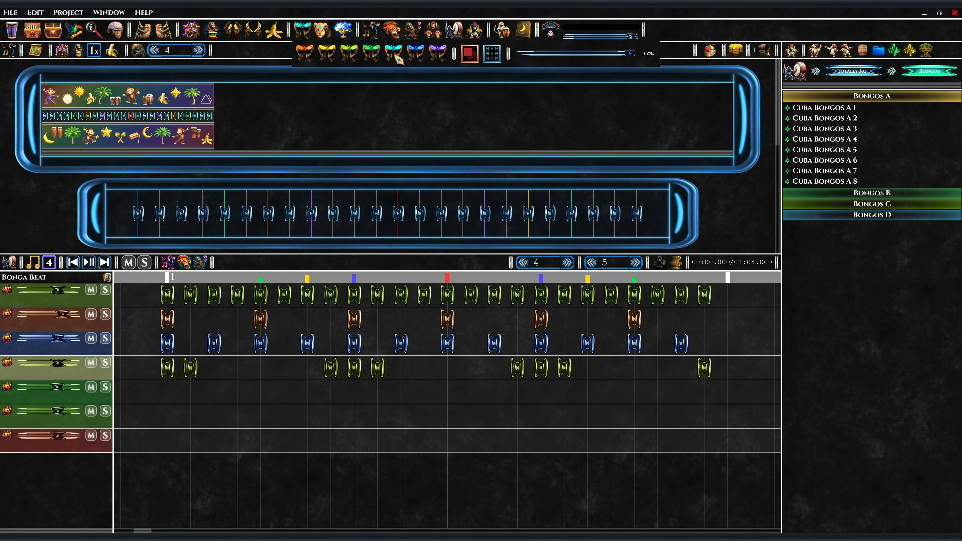
left_click(8, 394)
left_click(322, 31)
Apply the filled pattern block to the sixth bongo track with the blue mask and to the seventh with the purple mask.
left_click(302, 31)
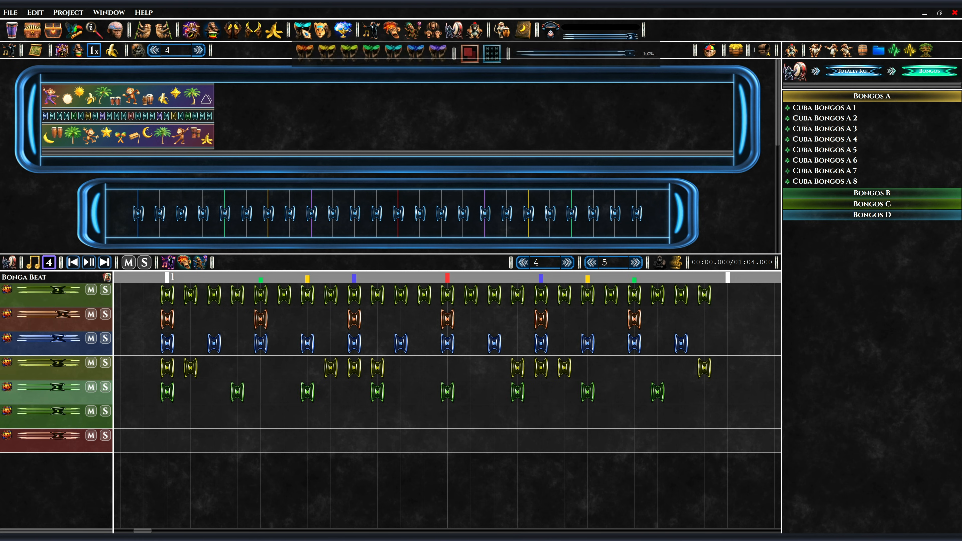
left_click(13, 416)
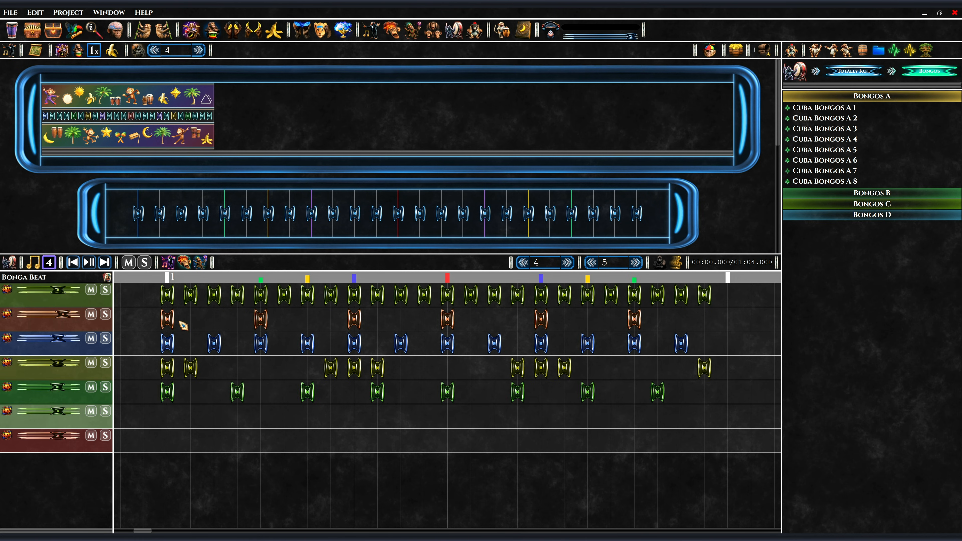
left_click(324, 34)
left_click(18, 442)
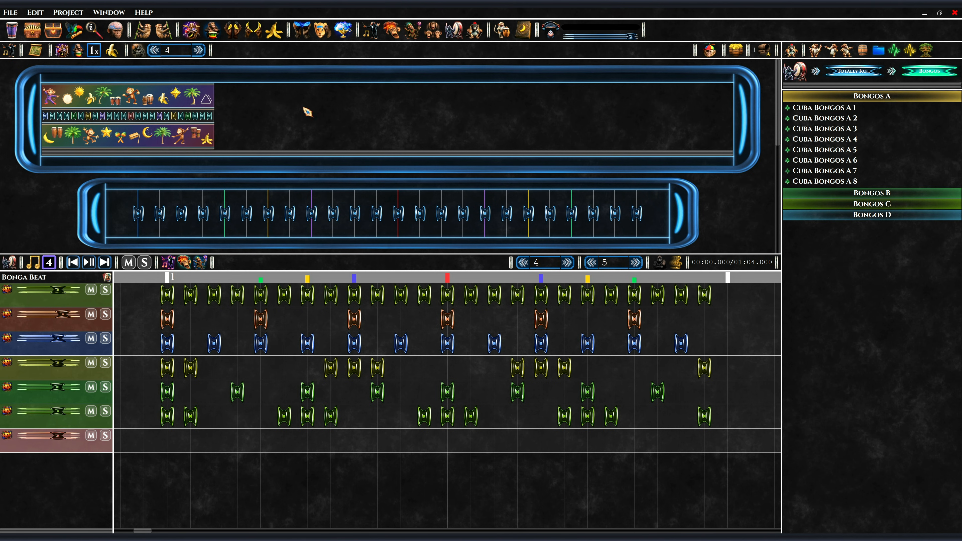
left_click(302, 30)
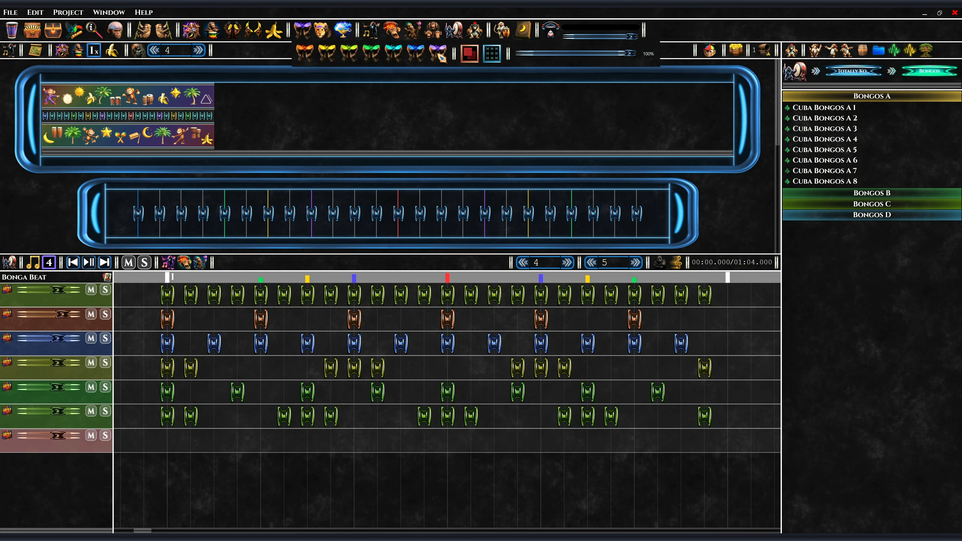
left_click(325, 33)
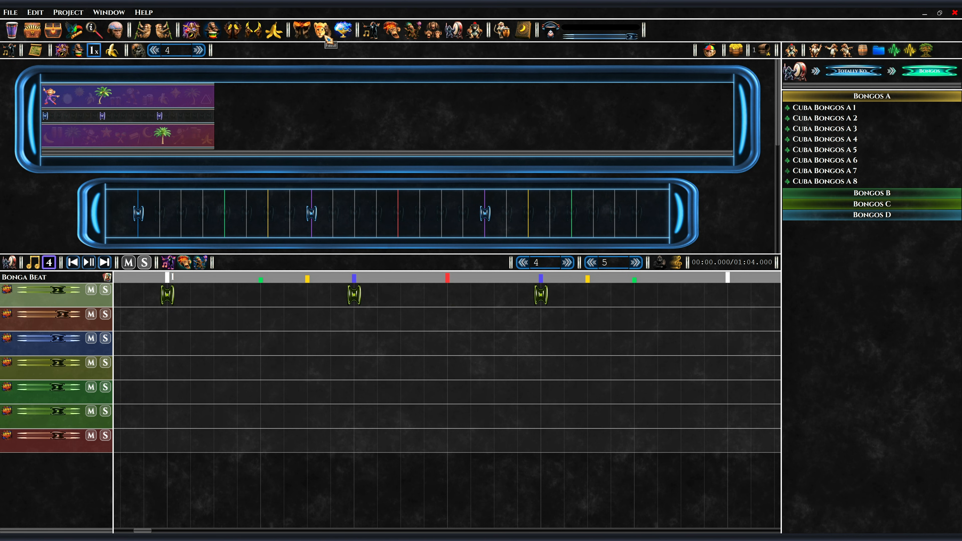
Switch the mask to merging mode and apply a pattern block with barrels in slots 1, 5, 13, 16 and 19 to the first track.
left_click(303, 32)
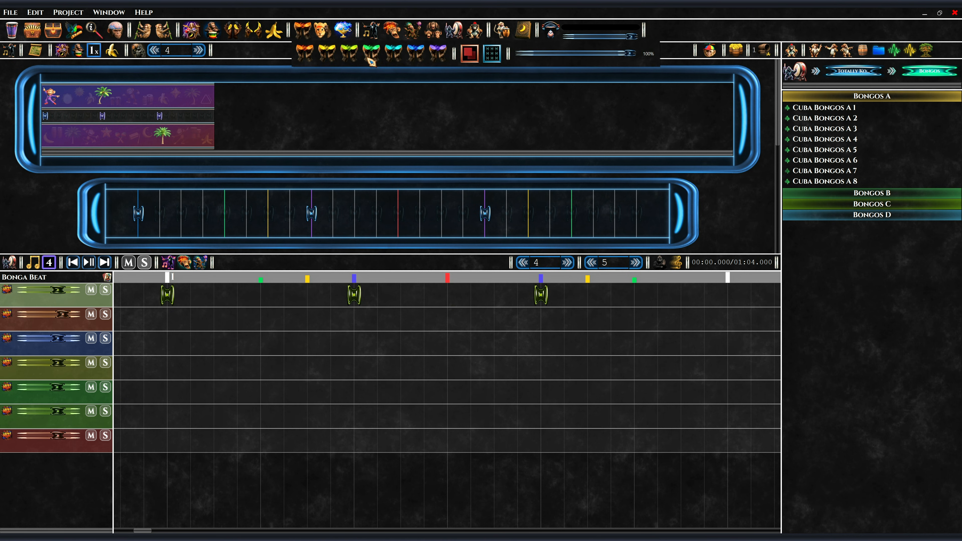
left_click(469, 53)
left_click(305, 33)
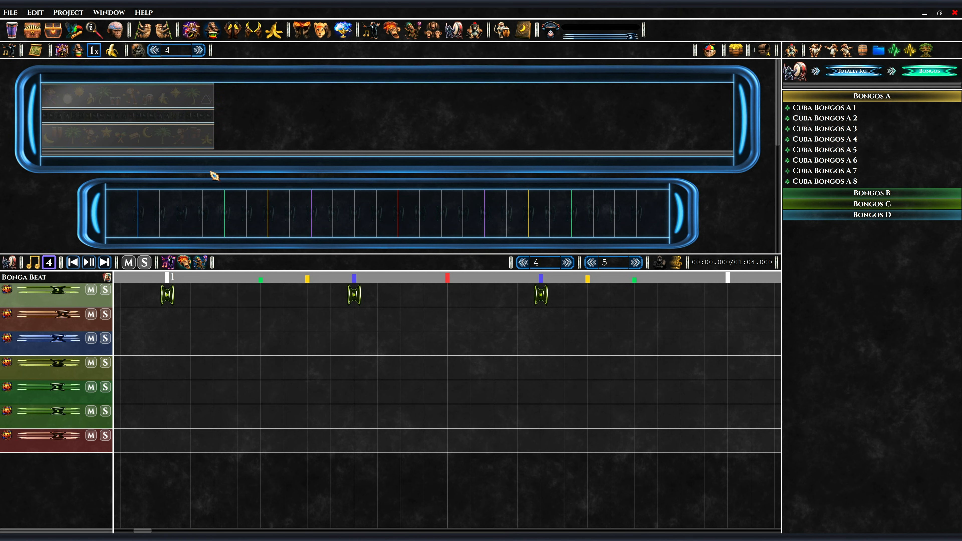
left_click(231, 214)
left_click(398, 213)
left_click(463, 214)
left_click(527, 213)
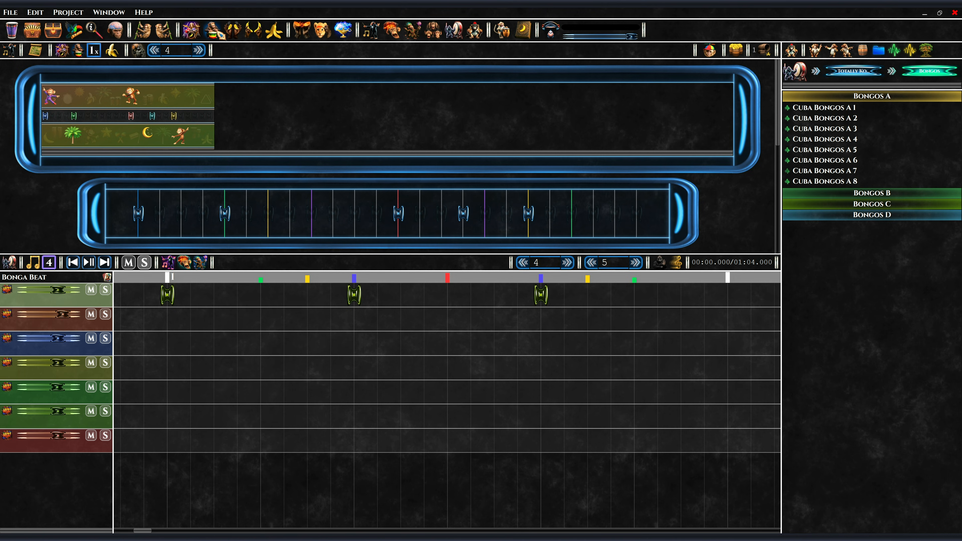
left_click(322, 35)
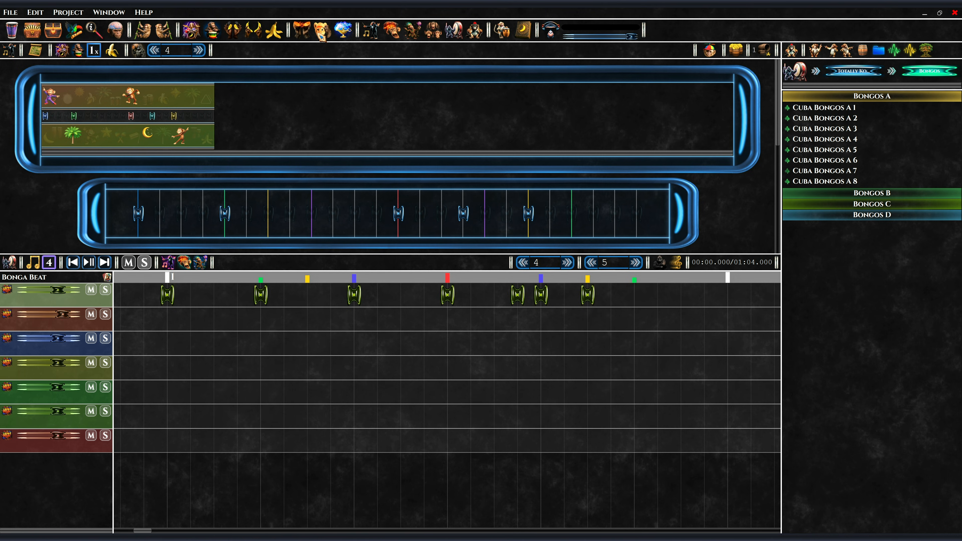
Switch the mask to the purple mode and apply a pattern block with barrels in slots 1, 4, 9, 13, 18, 21 and 24 to the first track.
left_click(302, 31)
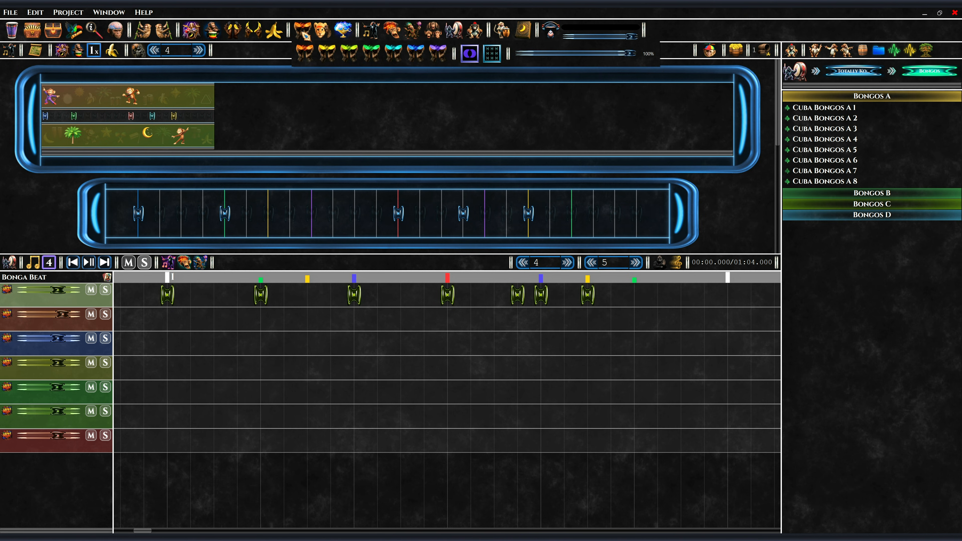
left_click(305, 36)
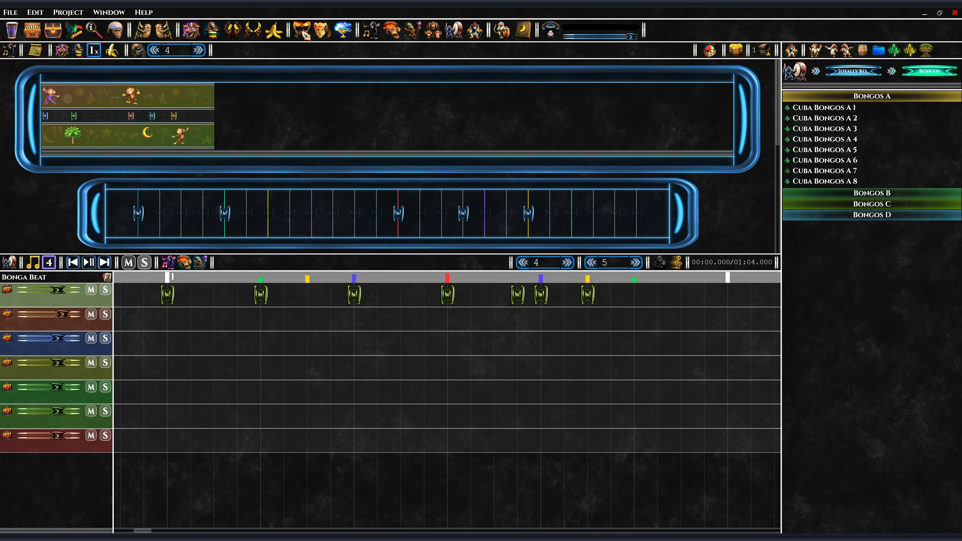
left_click(194, 129)
left_click(203, 213)
left_click(311, 213)
left_click(398, 213)
left_click(506, 214)
left_click(571, 213)
left_click(636, 214)
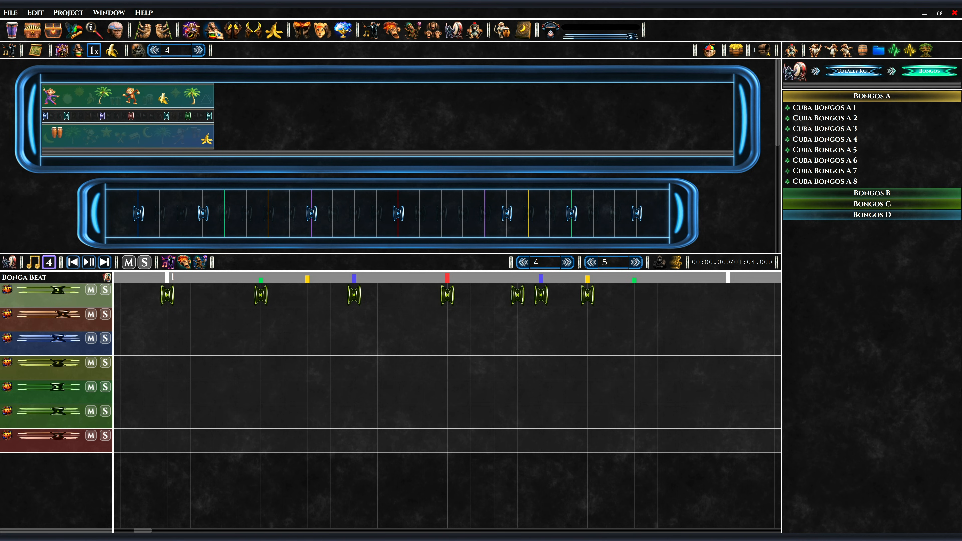
left_click(324, 34)
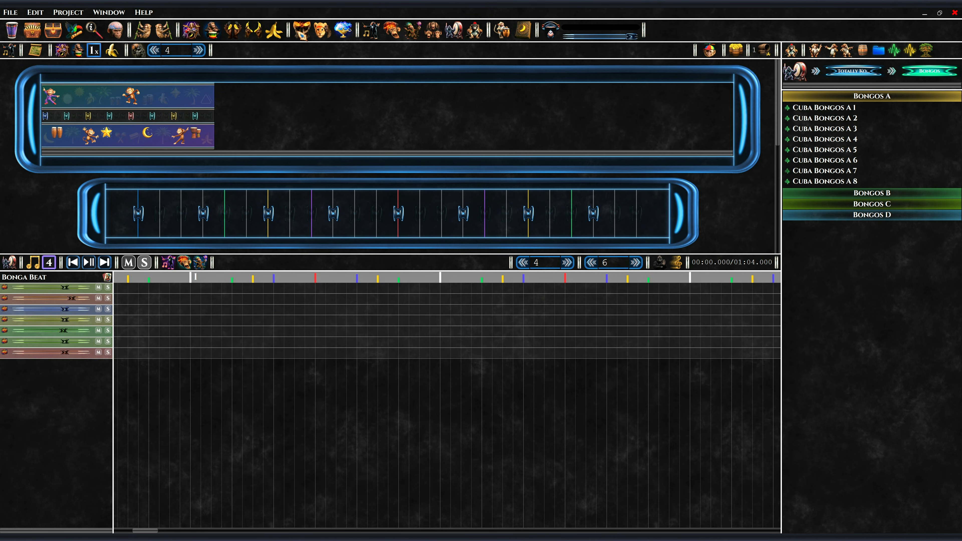
Apply the pattern block with a barrel in every third slot to all seven bongo tracks using the full grid mask option.
left_click(301, 32)
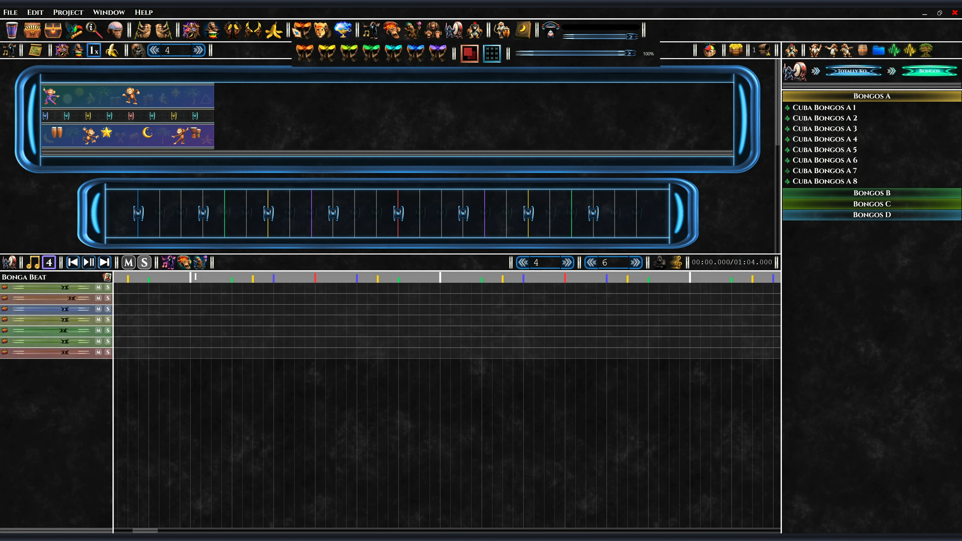
left_click(302, 32)
left_click(323, 31)
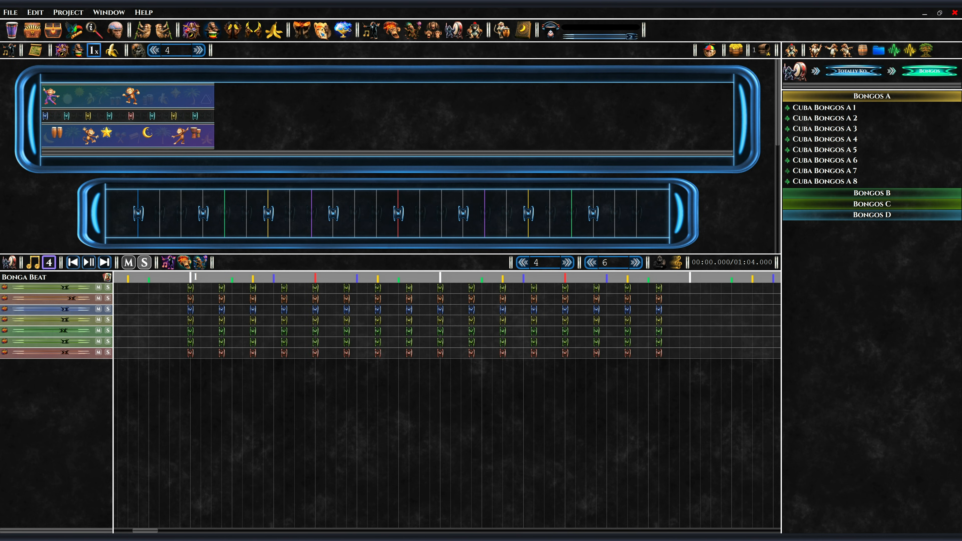
Clear the tracks and apply the block across all seven in sequence using the purple diagonal grid mask option.
left_click(274, 32)
left_click(302, 32)
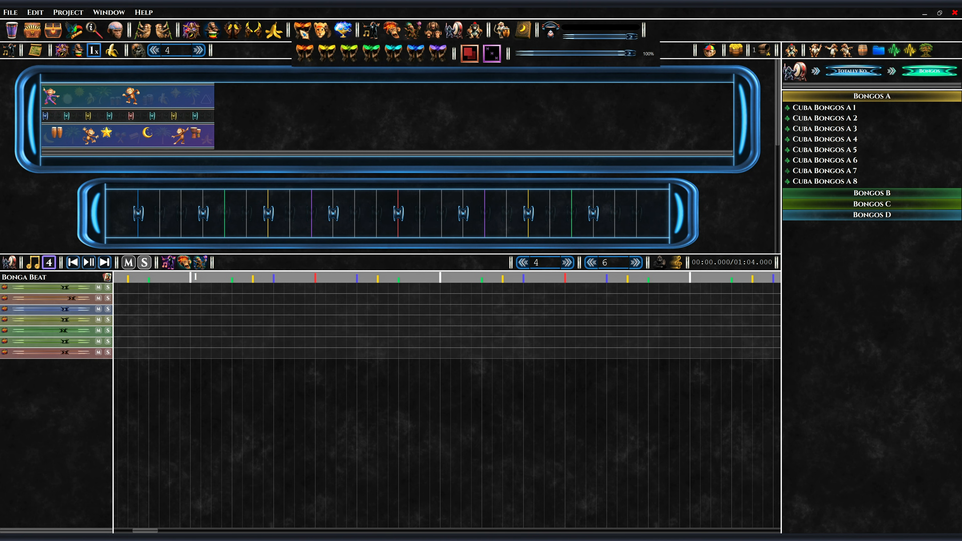
left_click(301, 32)
left_click(323, 31)
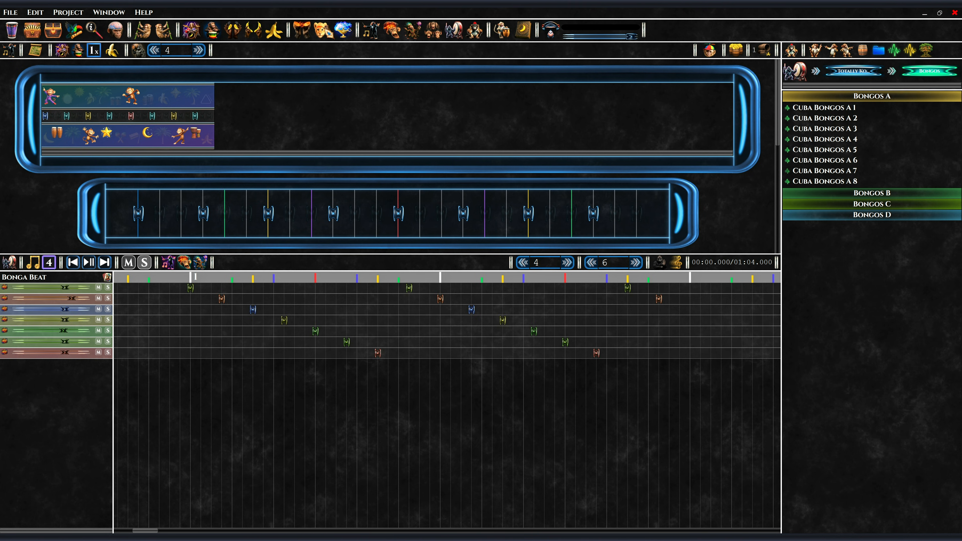
Clear the tracks, choose the yellow scattered grid mask option and apply the block across all seven tracks three times.
left_click(273, 32)
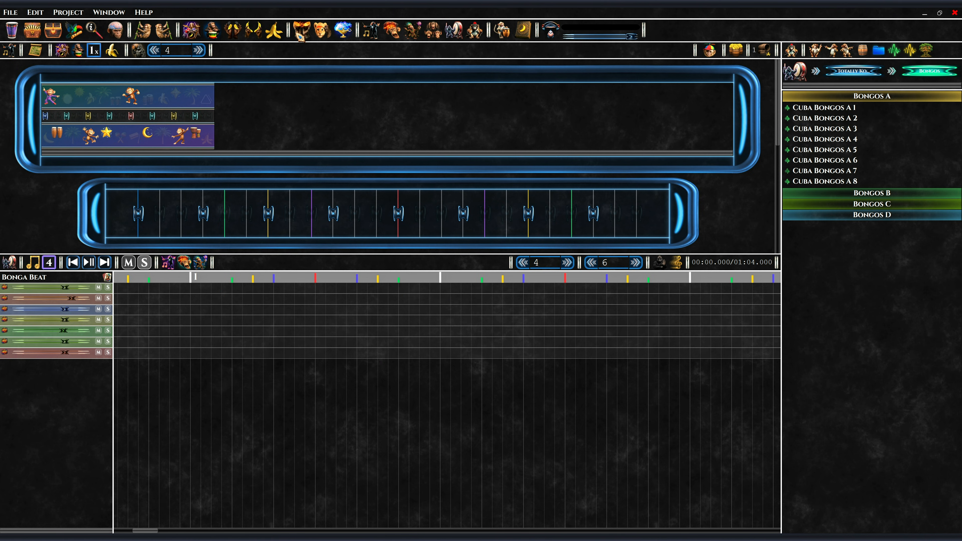
left_click(301, 32)
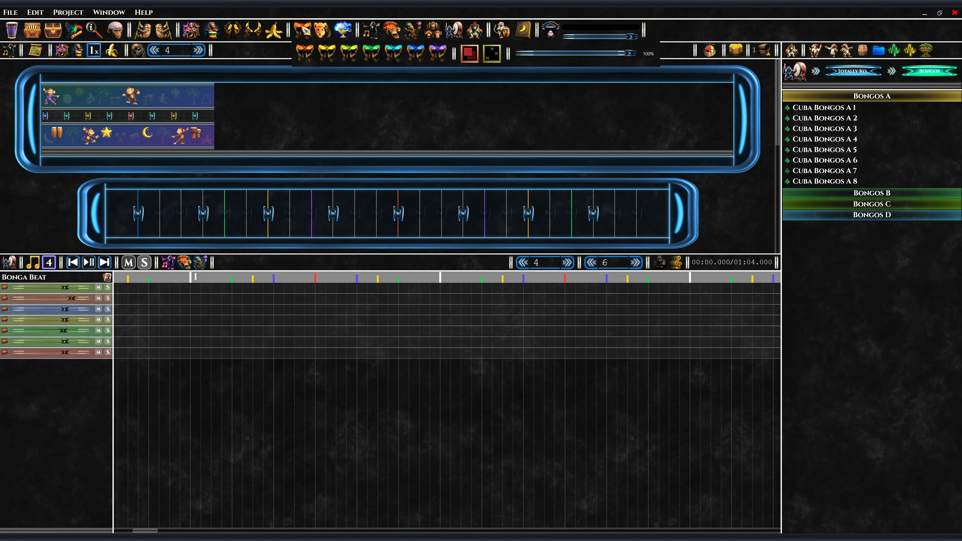
left_click(302, 33)
left_click(322, 31)
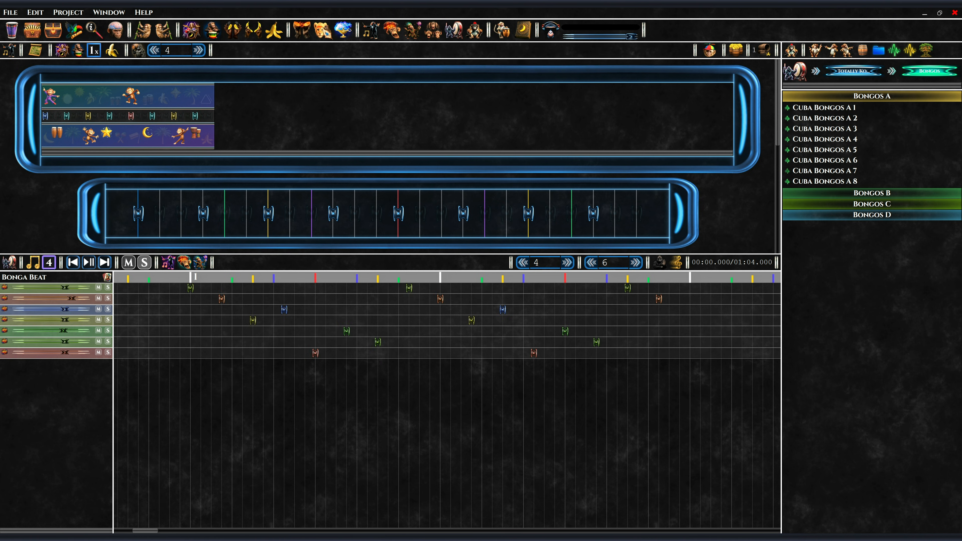
left_click(322, 31)
left_click(322, 31)
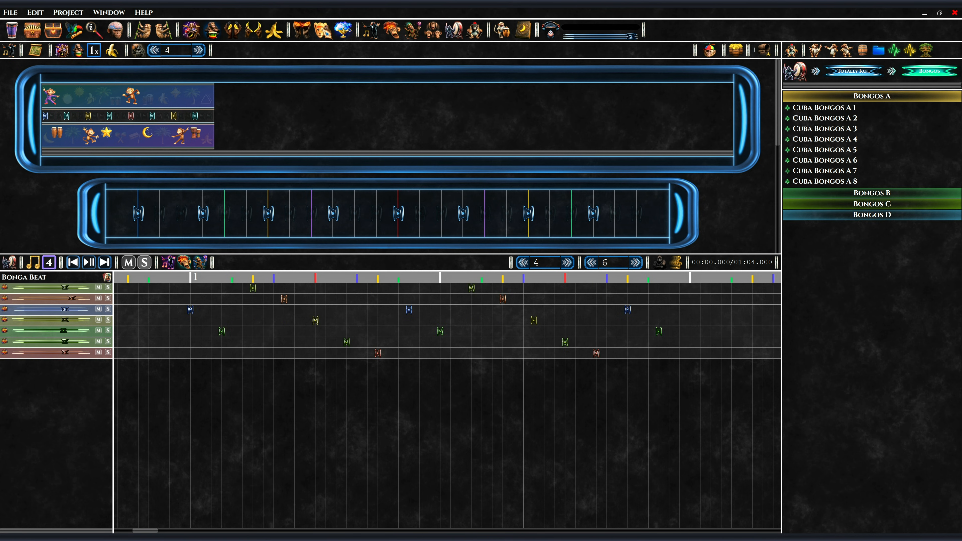
left_click(304, 32)
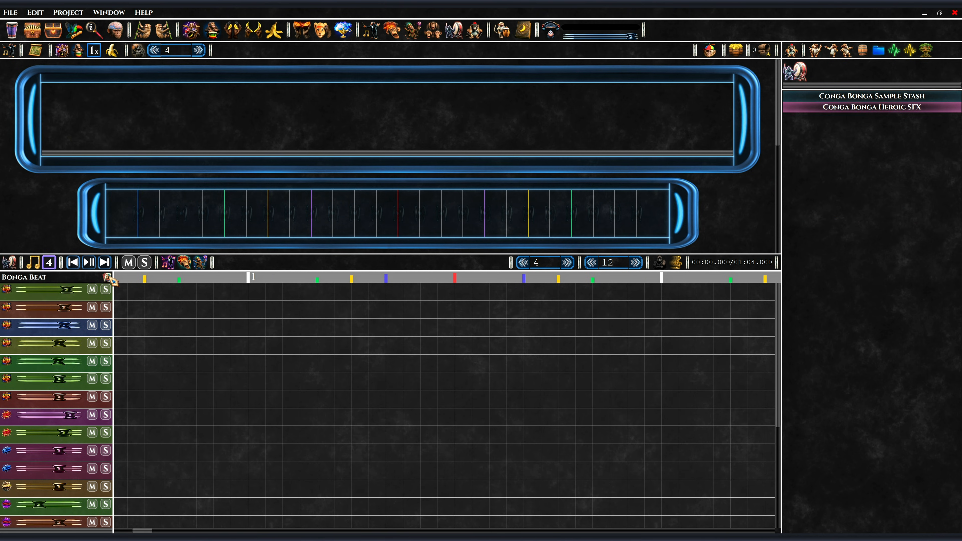
Open the track reordering dialog and move Dragon Hit Boom above Cuba Bongos A 6 and MidEarth Lo 1 above Dragon Hit Exotic.
left_click(108, 277)
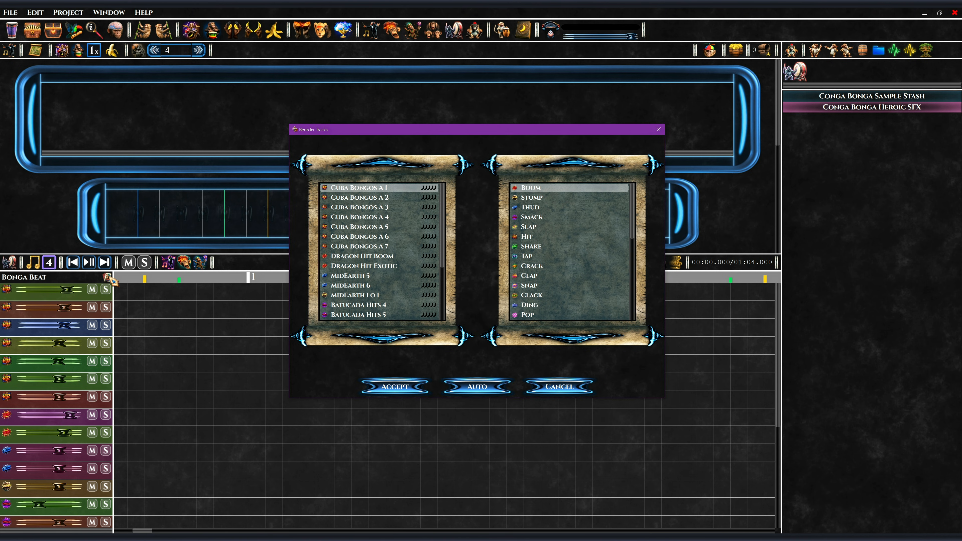
left_click_drag(358, 258, 355, 233)
left_click_drag(354, 298, 352, 263)
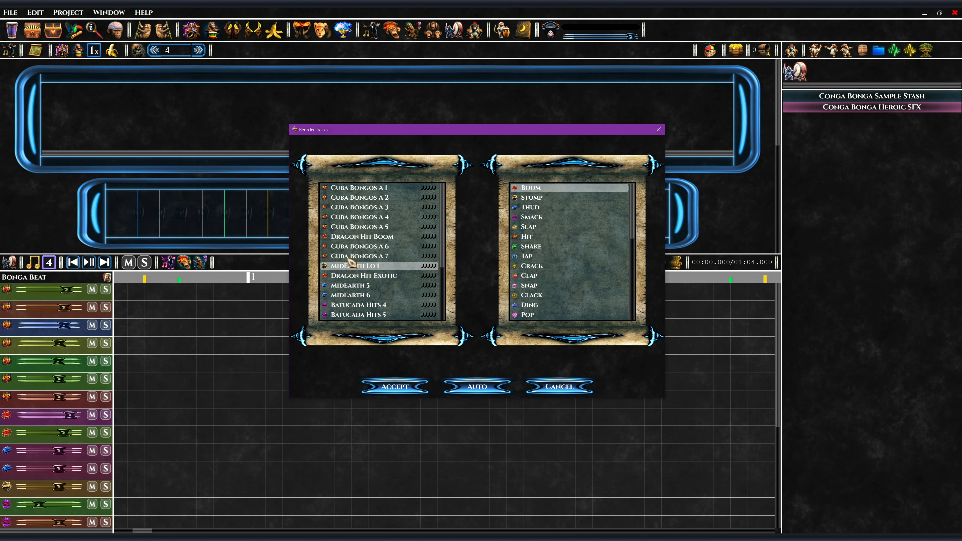
Rearrange the sound type priority list so it starts with Boom, Thud, Stomp and Hit.
left_click_drag(532, 188, 530, 200)
left_click_drag(526, 236, 530, 187)
left_click_drag(530, 207, 527, 197)
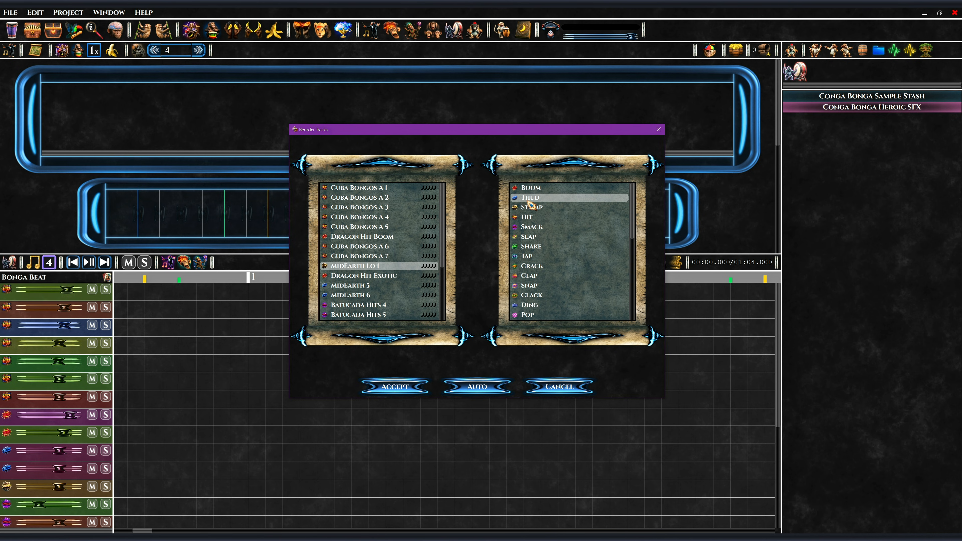
Sort the tracks automatically by the sound type order and accept the new track order.
left_click(475, 386)
scroll(372, 237, "down", 2)
scroll(372, 237, "up", 2)
left_click(397, 386)
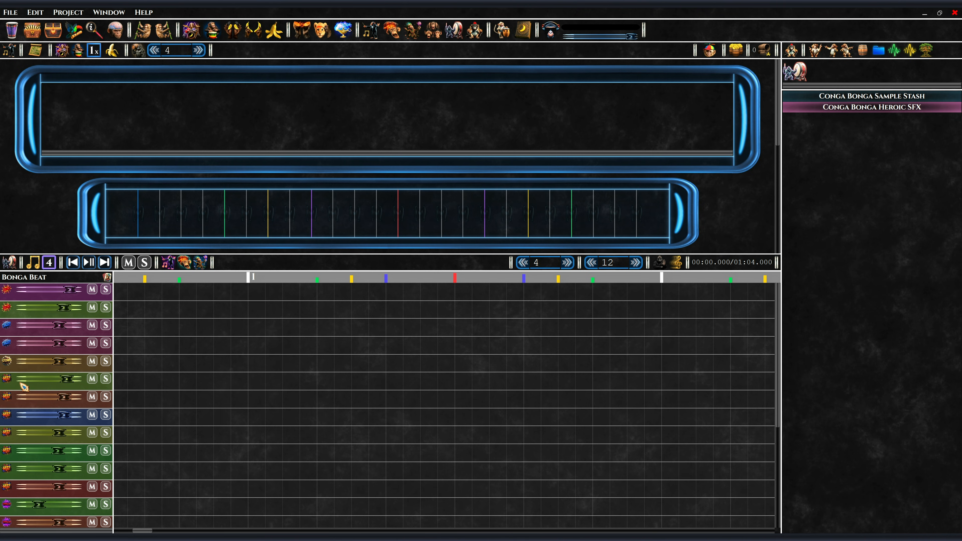
Add a pattern block to the pattern bar with barrels in every third slot from 1 to 22.
left_click(166, 138)
left_click(139, 210)
left_click(203, 213)
left_click(268, 213)
left_click(334, 214)
left_click(398, 214)
left_click(463, 213)
left_click(528, 213)
left_click(593, 213)
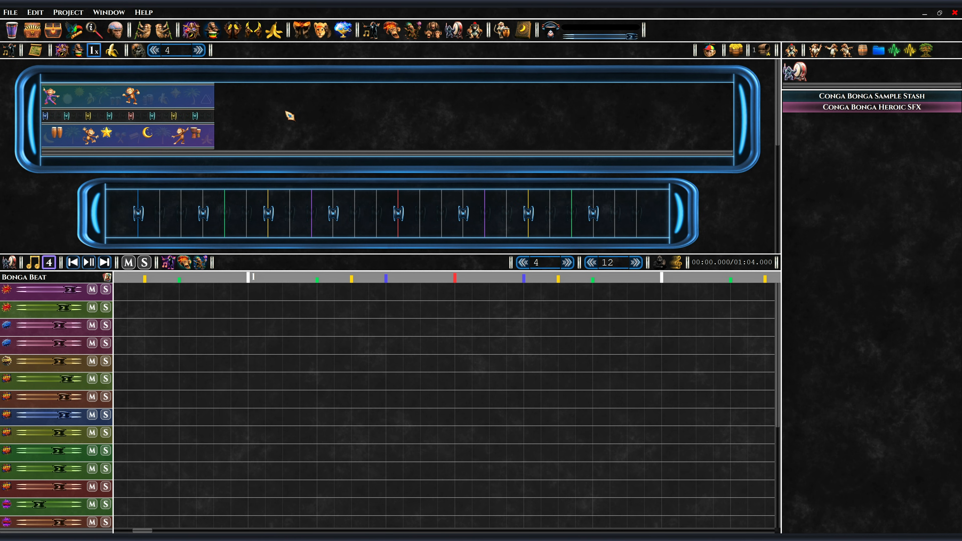
Apply the block to the Cuba Bongos A 1 track at 2x and to the Dragon Hit Boom track at 4x.
left_click(93, 50)
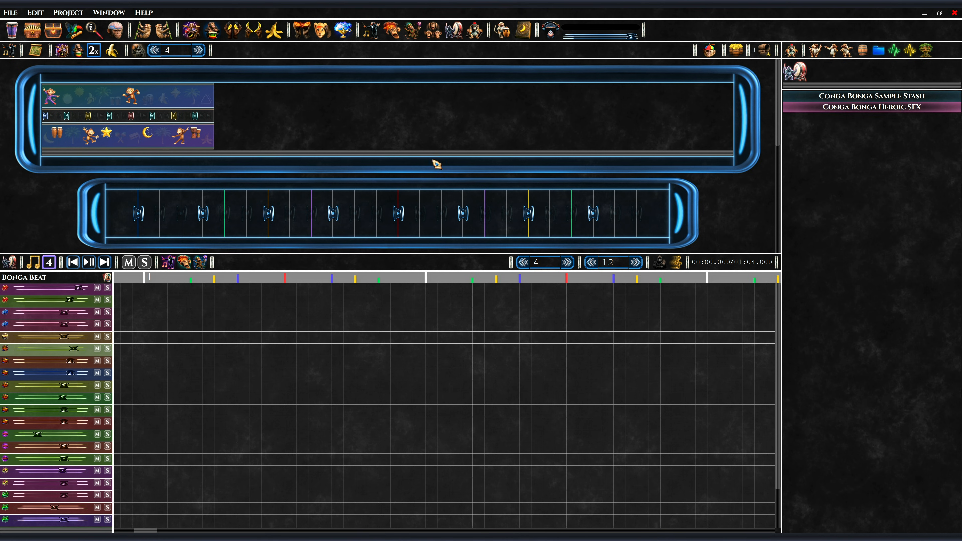
left_click(321, 35)
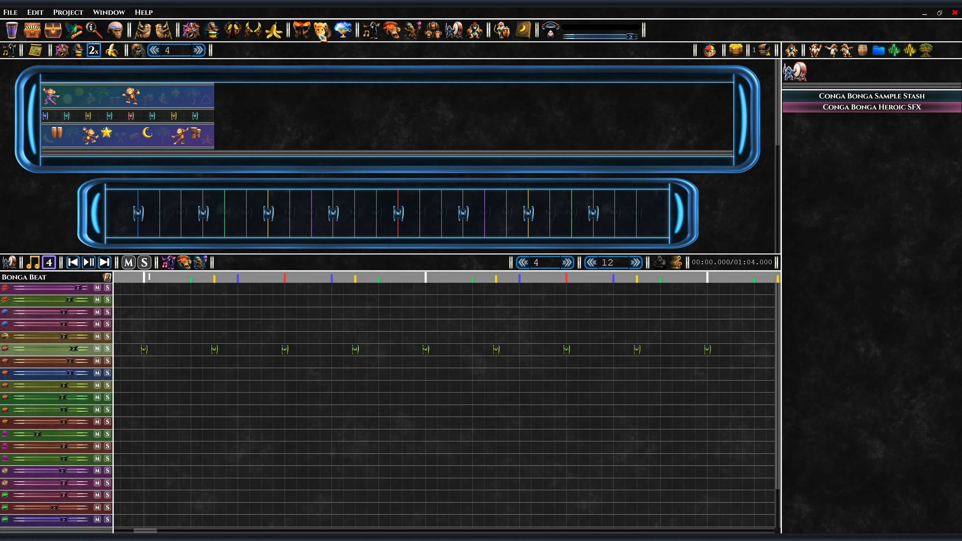
left_click(94, 50)
left_click(7, 291)
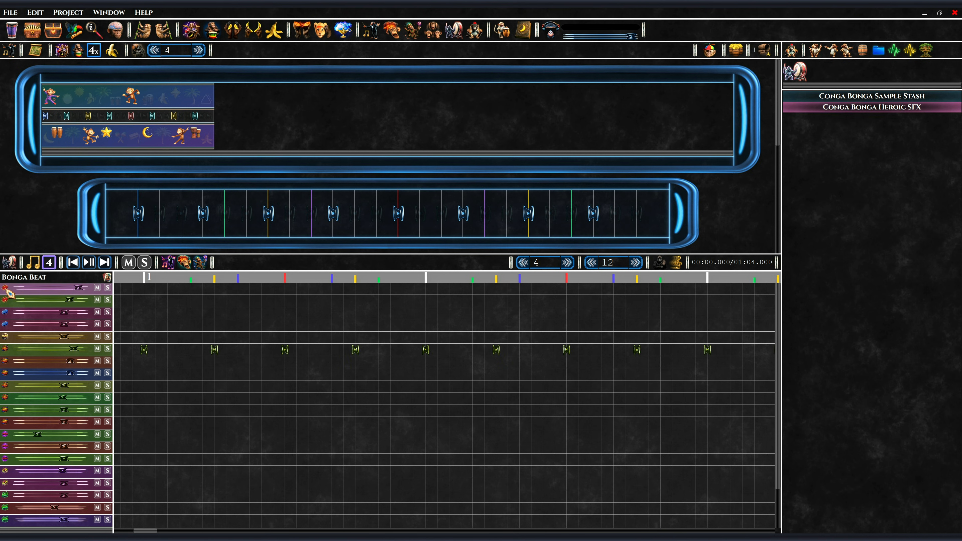
left_click(317, 38)
Set the timeline range to run from measure 5 to measure 7.
left_click(676, 262)
left_click(426, 279)
left_click(709, 278)
scroll(606, 326, "right", 3)
left_click(729, 280)
Remove the barrels in slots 4, 10, 16 and 19 from the pattern block.
left_click(204, 213)
left_click(333, 213)
left_click(464, 213)
left_click(528, 213)
Apply the edited block at 1x across the Cuba Bongos A 2 to A 6 tracks within measures 5 to 7.
left_click(17, 313)
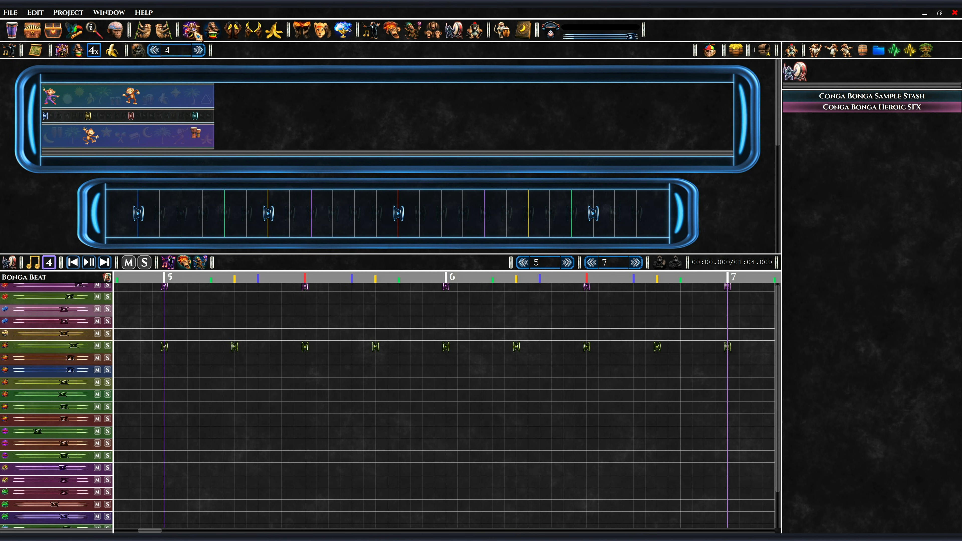
left_click(308, 34)
left_click_drag(11, 369, 8, 410)
left_click(94, 51)
left_click(324, 35)
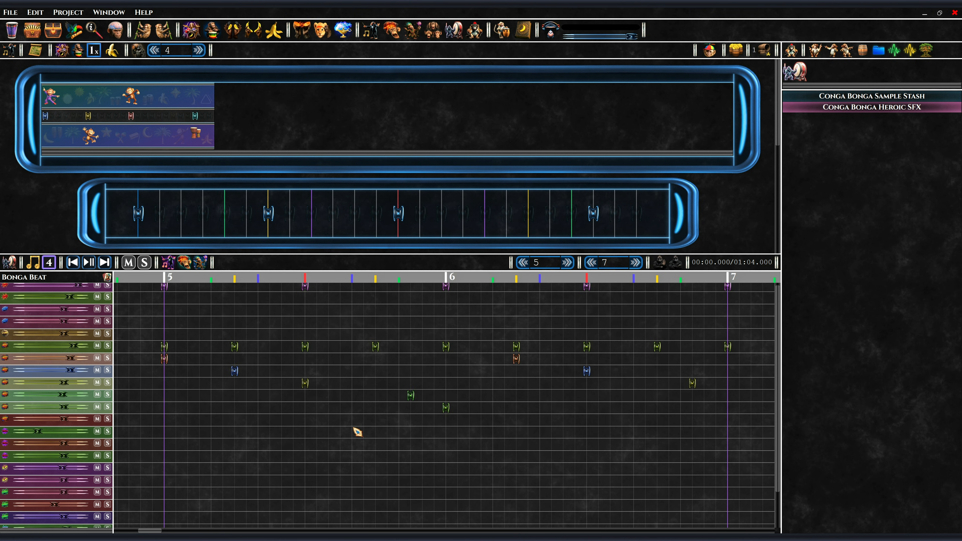
scroll(354, 429, "down", 5)
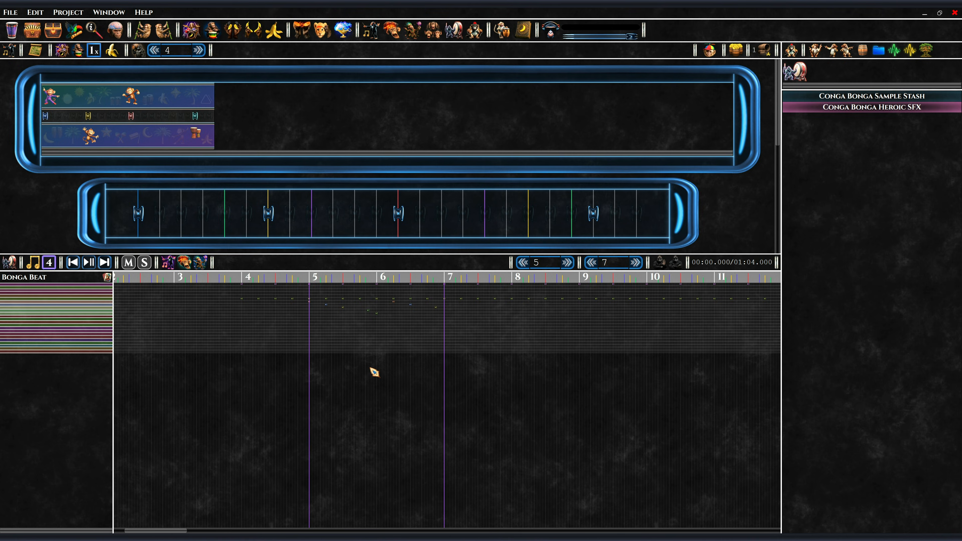